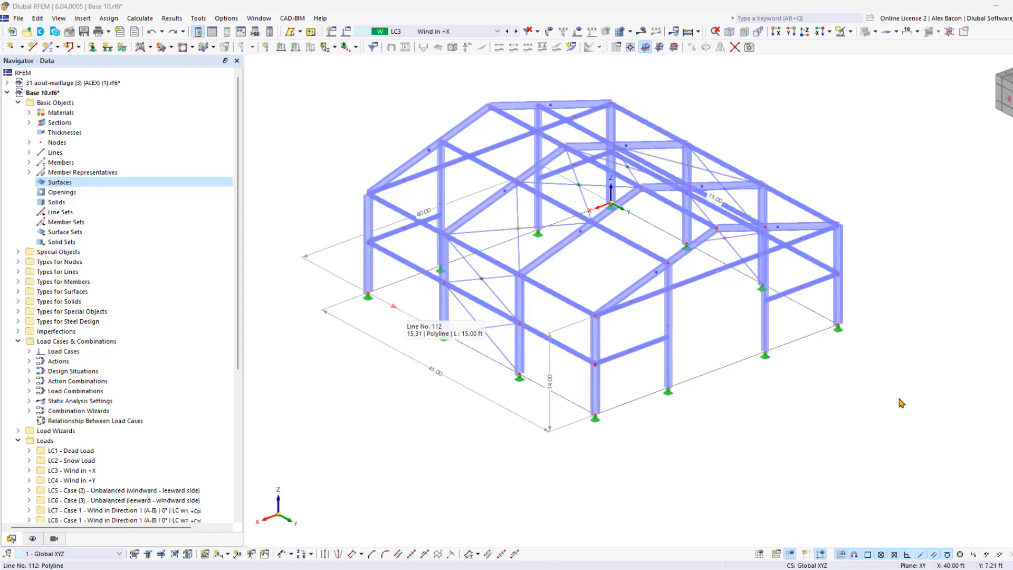
- Draw a single line at ground level from the corner column base at X 40, Y 0, Z 0 to the adjacent side-wall column base
click(409, 310)
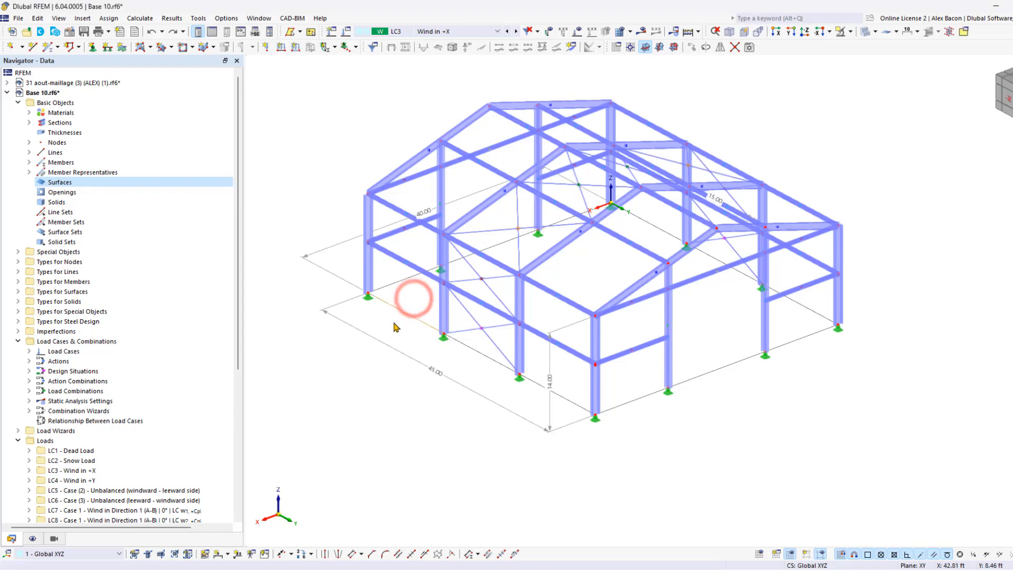
key(Escape)
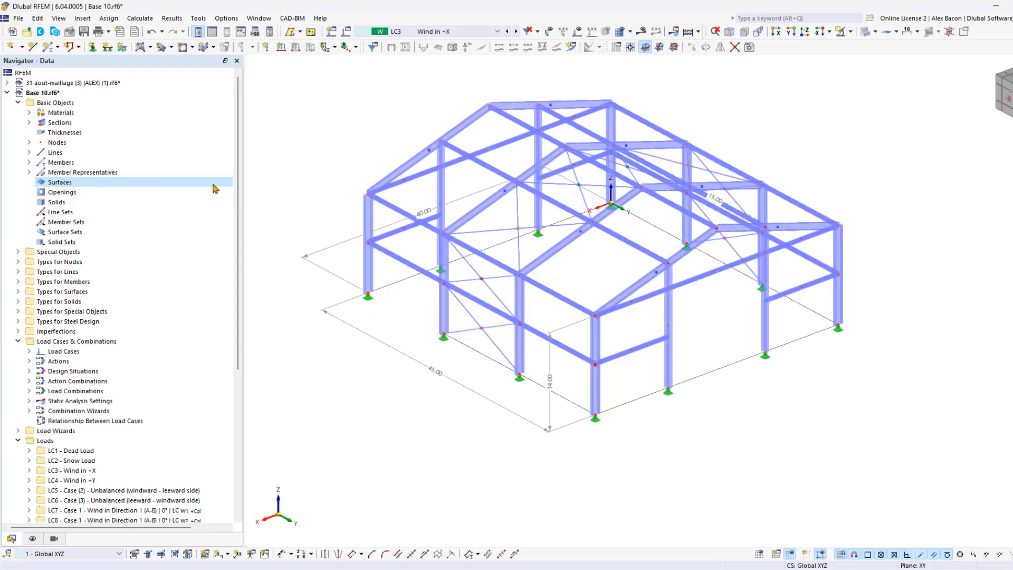
click(33, 47)
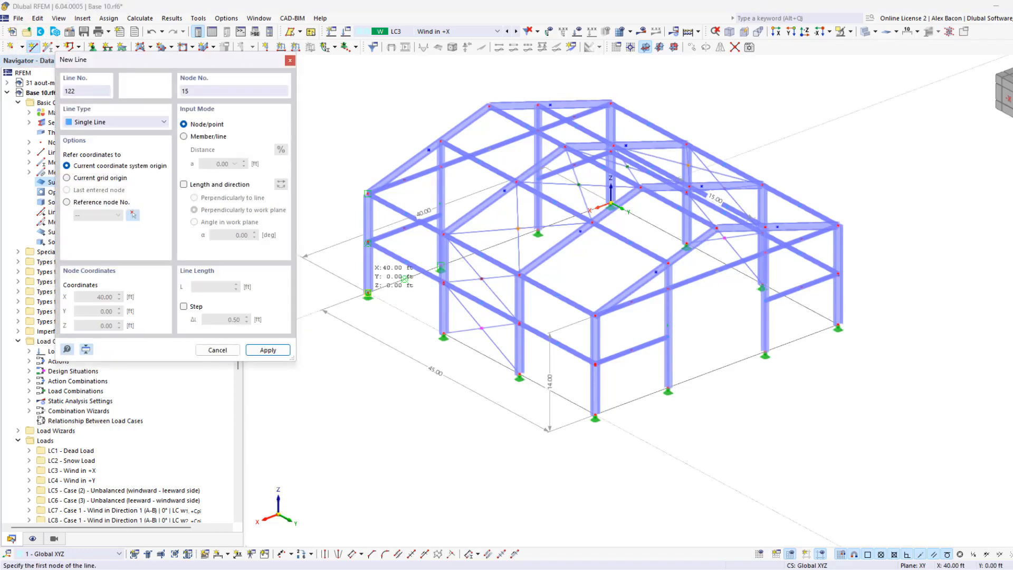
click(368, 293)
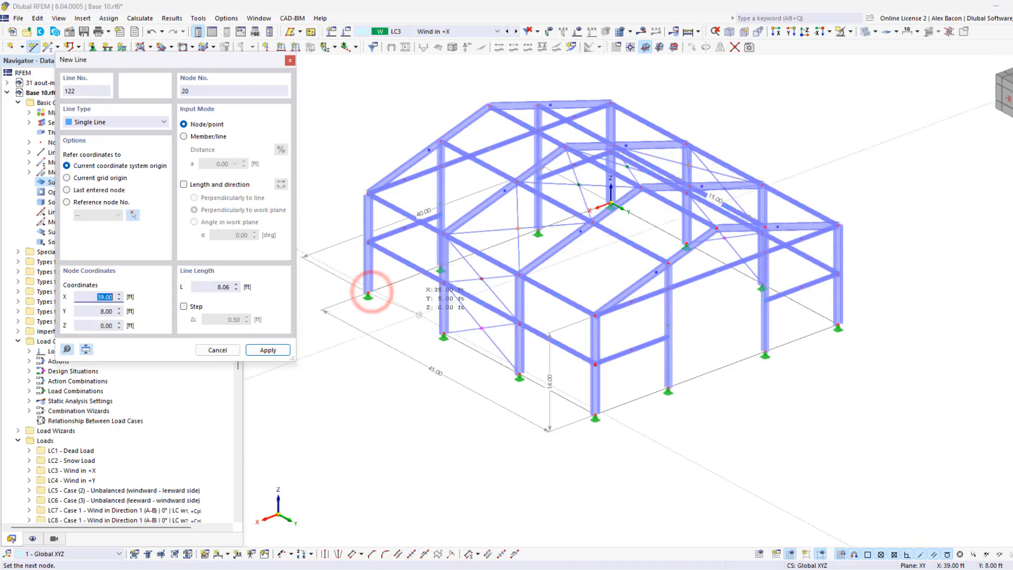
click(442, 335)
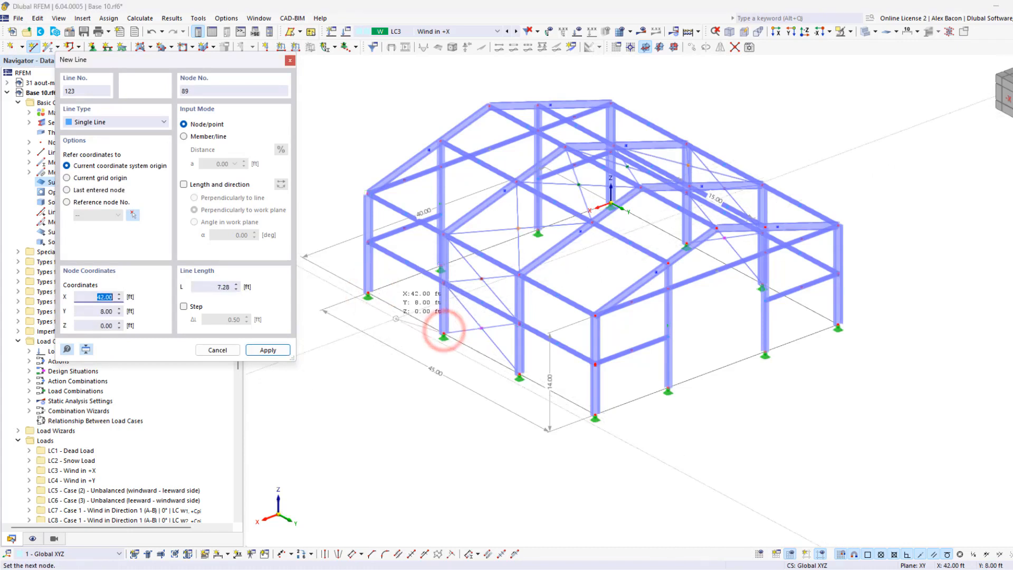
key(Escape)
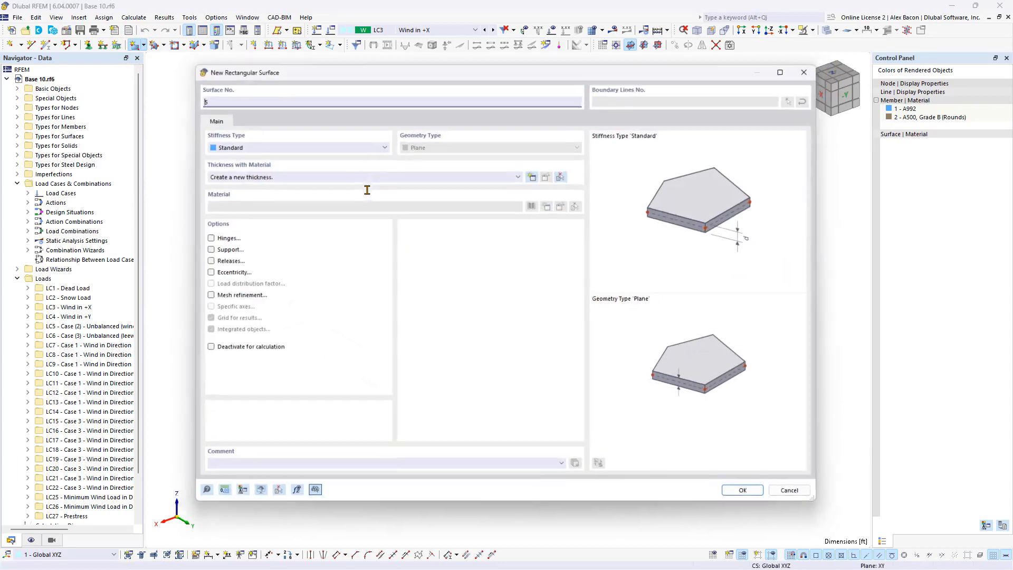
- Set the stiffness type of the new rectangular surface to Load Transfer
click(304, 143)
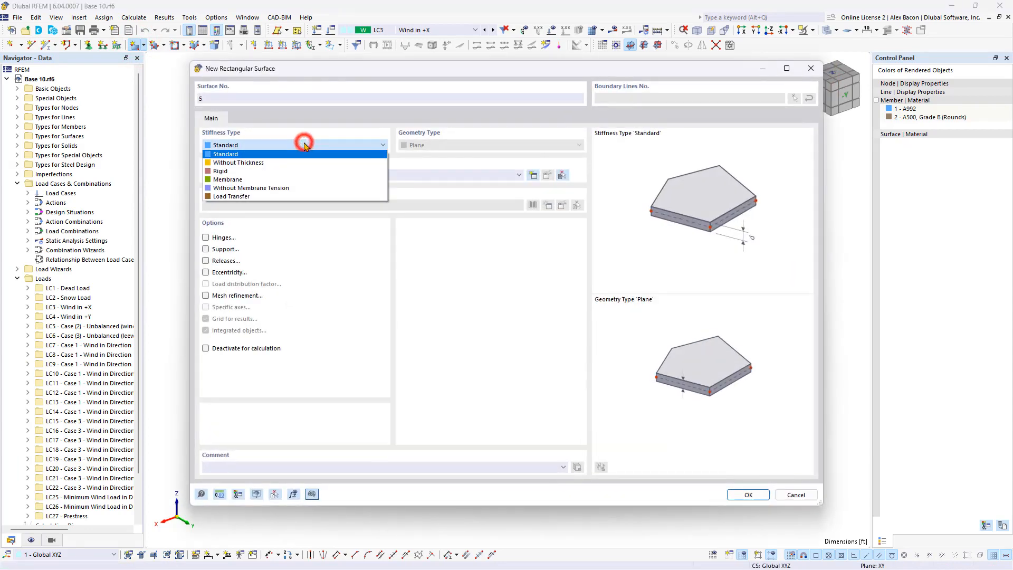
click(261, 196)
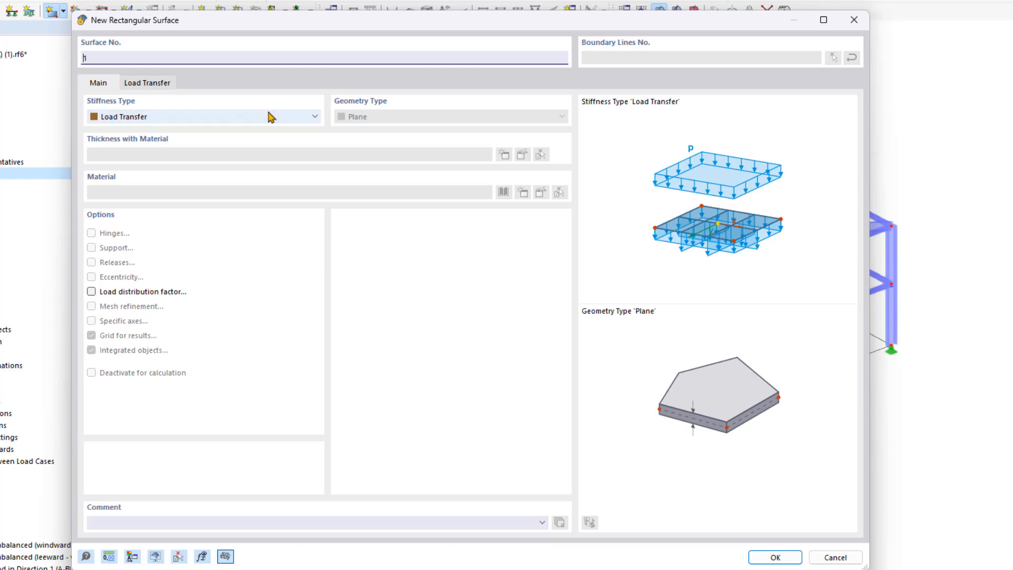
click(243, 117)
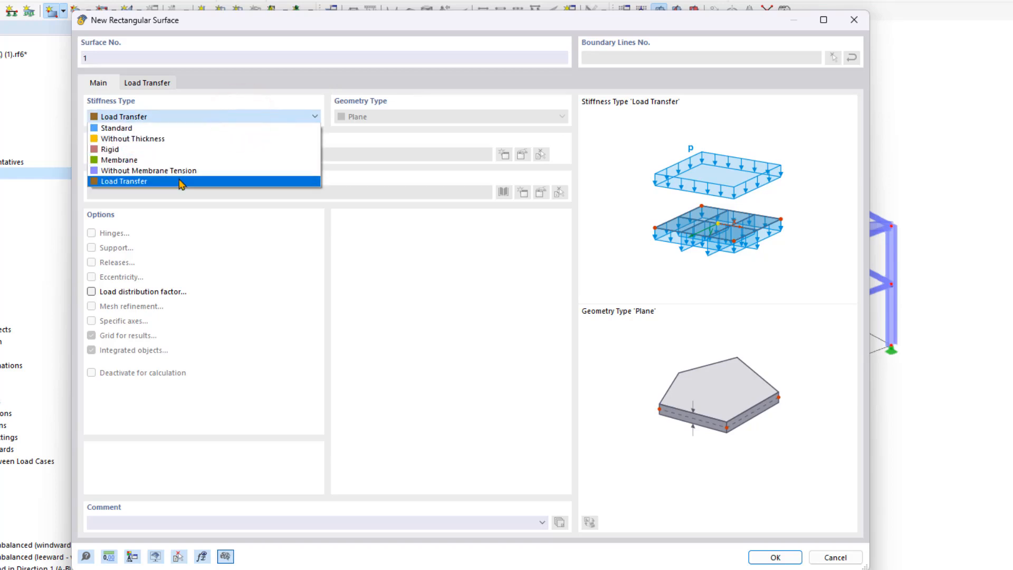
click(179, 182)
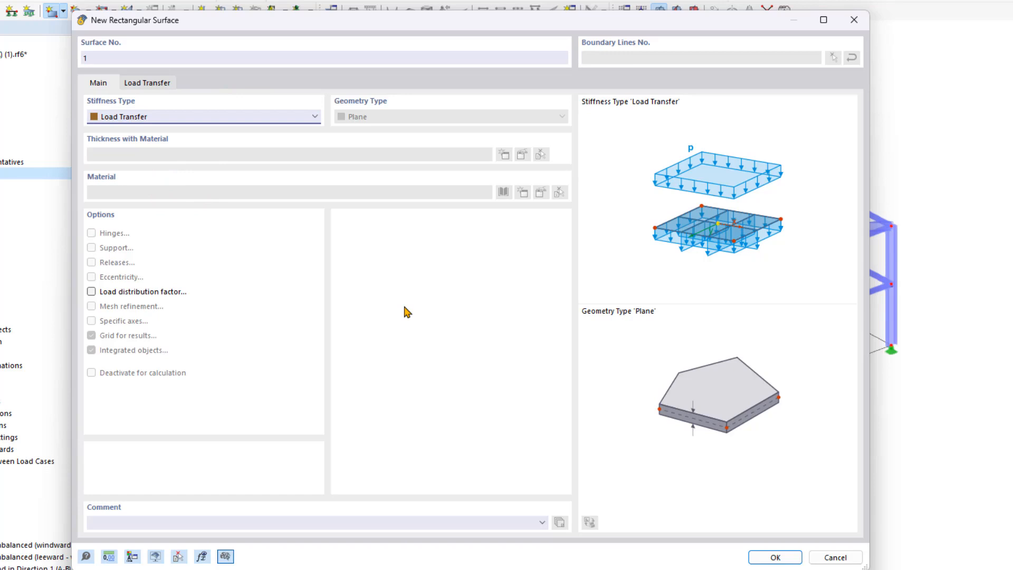
click(405, 307)
- Set the surface's load transfer direction to x & y | Stripes and accept the surface settings
click(158, 84)
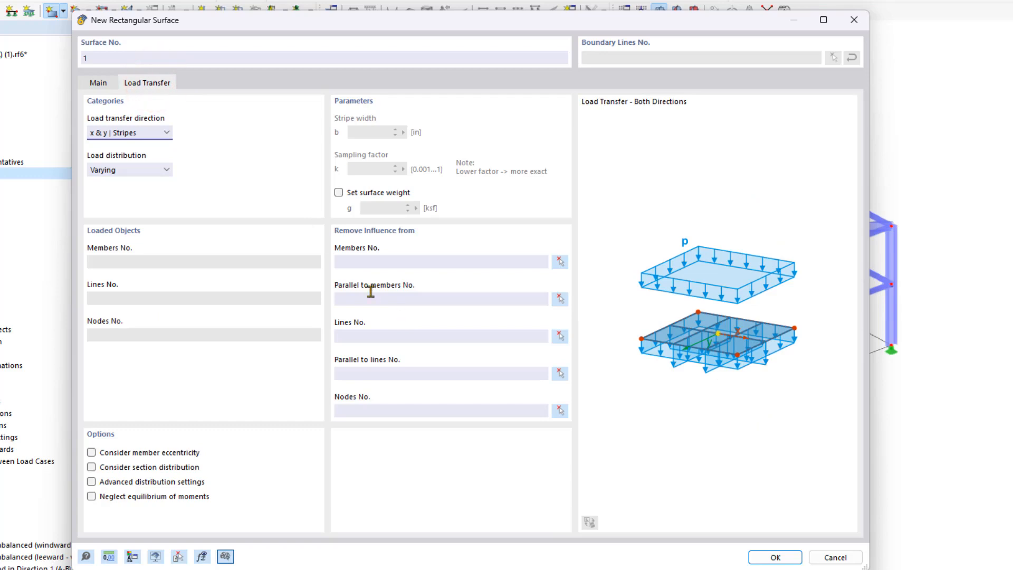
click(148, 133)
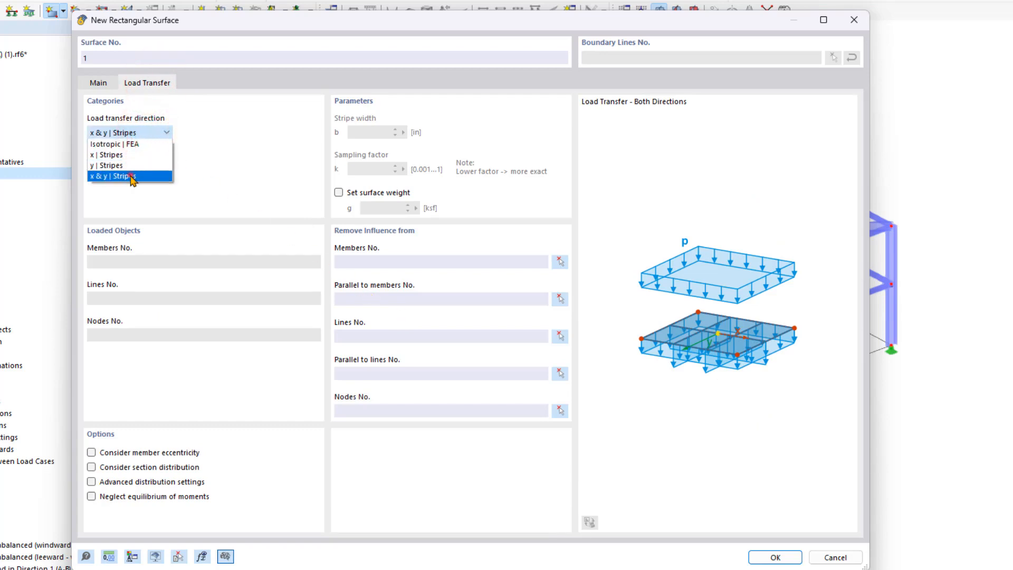
click(132, 177)
click(775, 557)
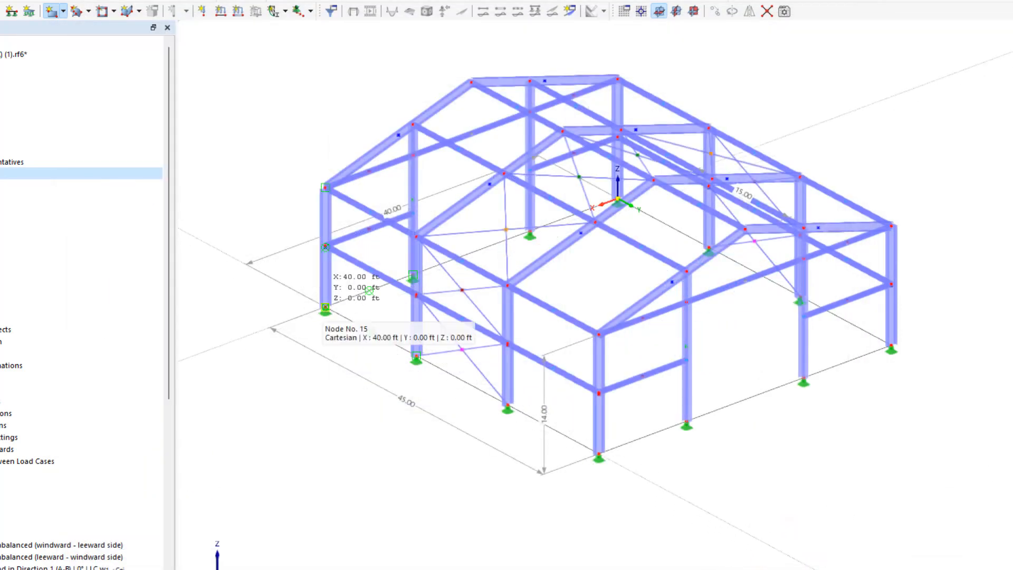
- Place the rectangular surface over the long side wall, from the base node at 40, 0, 0 ft to the eave node at 40, 45, 14 ft
click(326, 307)
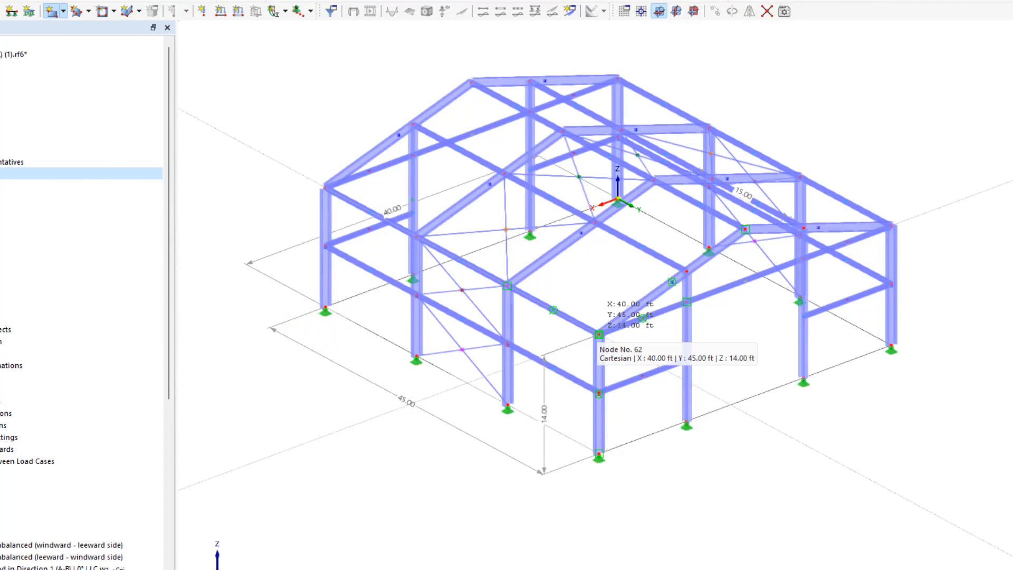
click(598, 334)
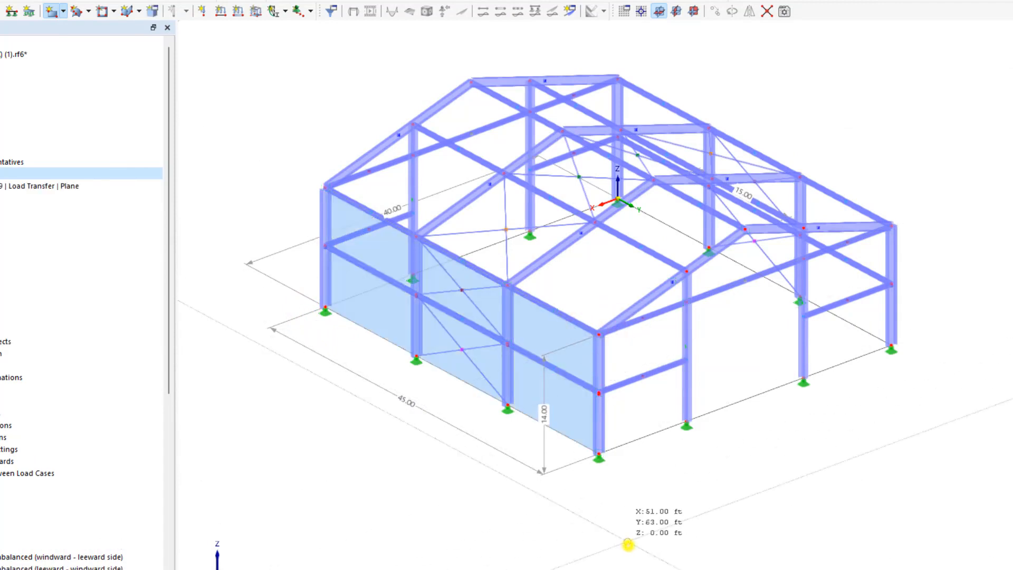
right_click(628, 544)
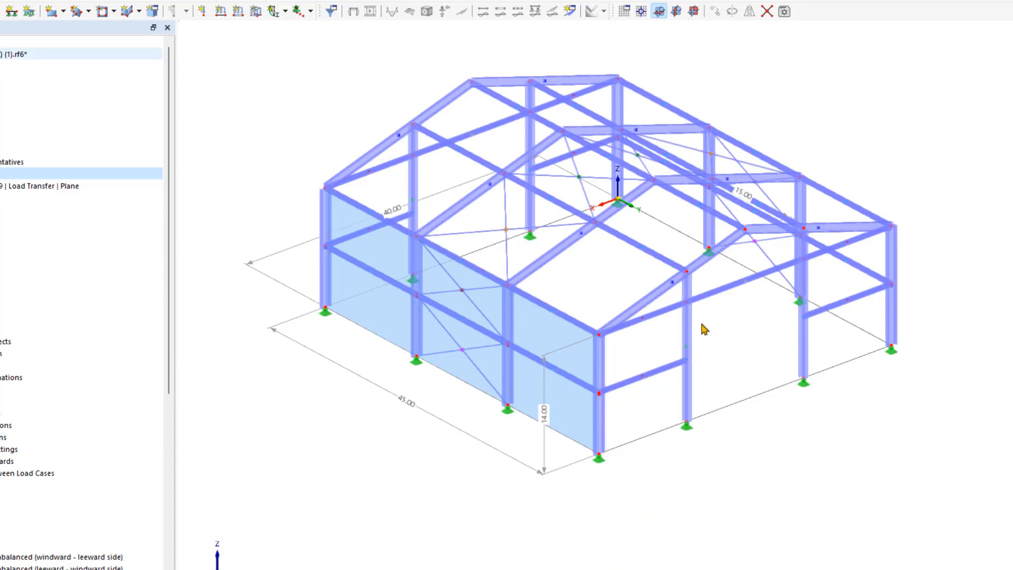
- Set up a new Load Transfer surface by boundary selection, keeping x & y | Stripes as its load transfer direction
click(64, 10)
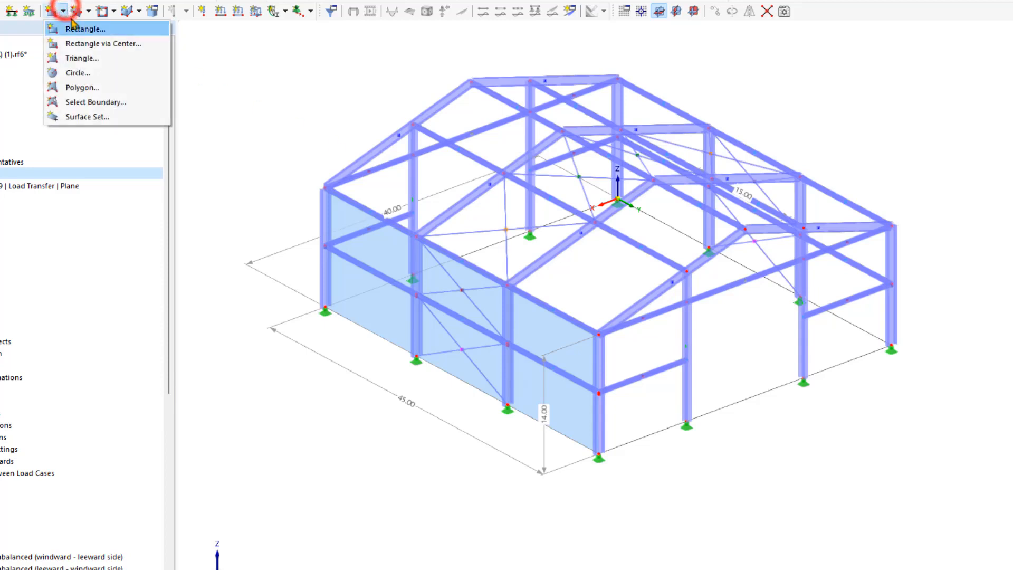
click(105, 102)
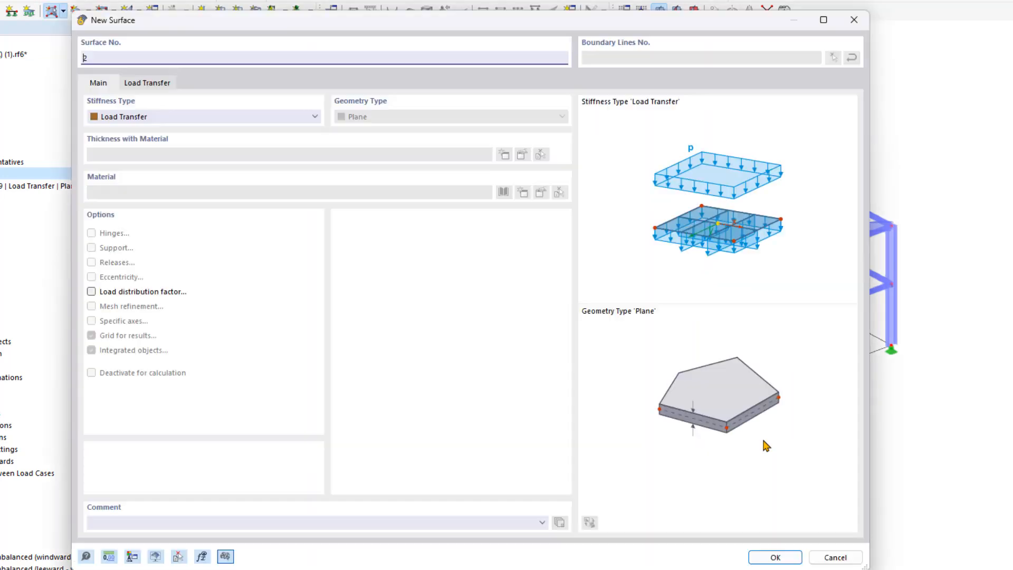
click(148, 85)
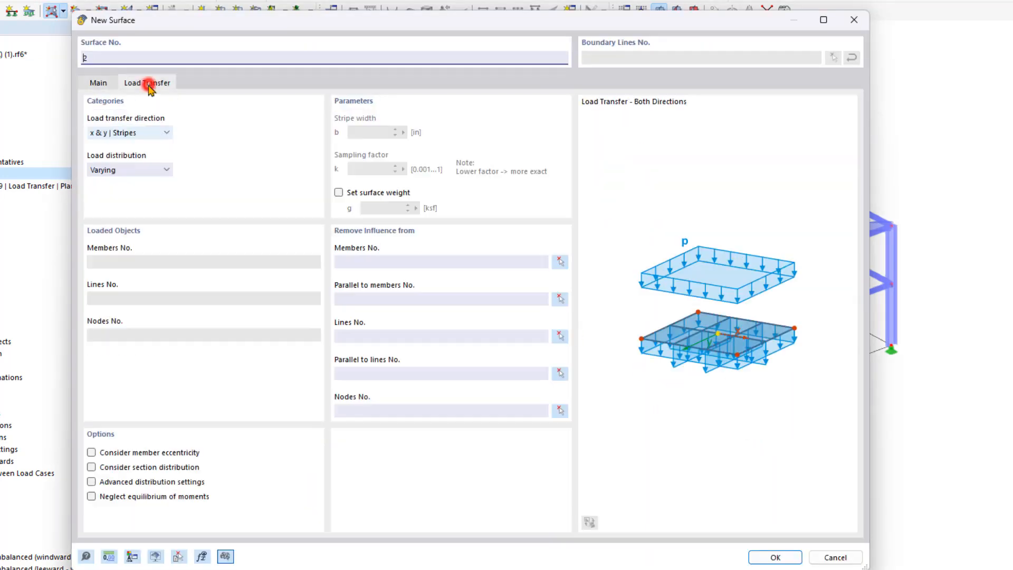
click(773, 555)
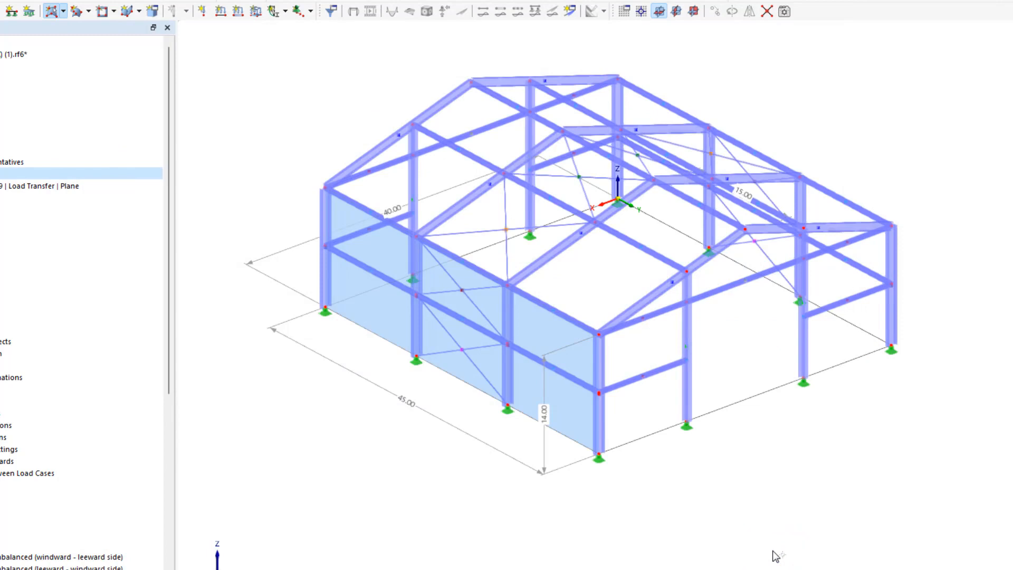
- Create the gable end wall surface at Y 45 ft by selecting its base lines, corner columns and sloping rafters as the boundary
click(649, 433)
click(603, 416)
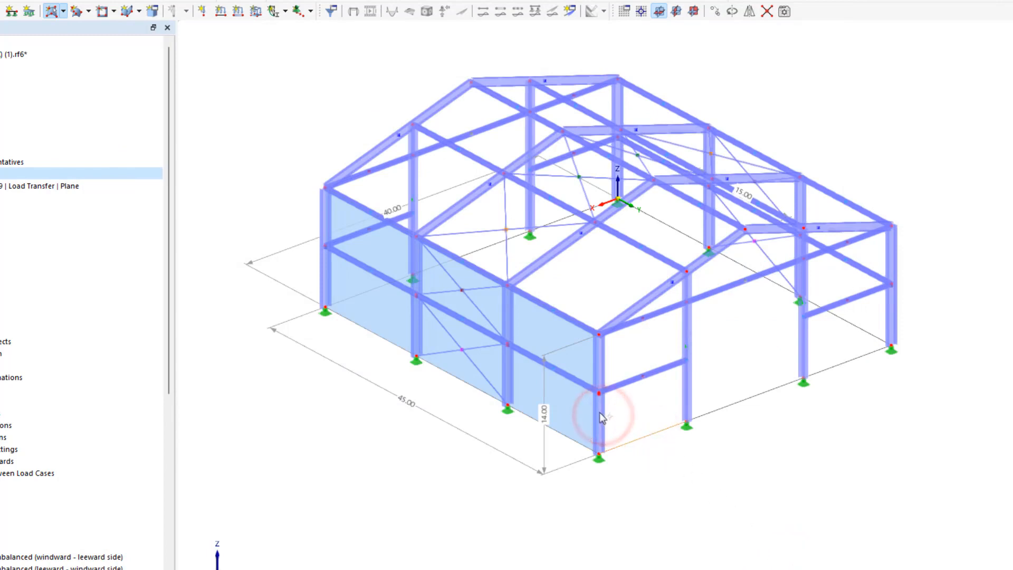
click(599, 413)
click(645, 298)
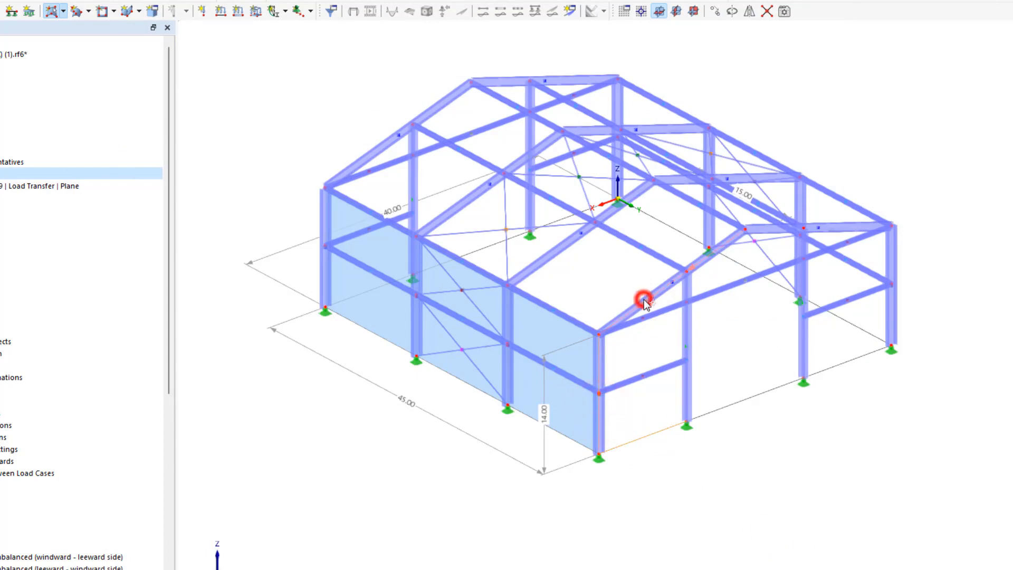
click(771, 230)
click(890, 255)
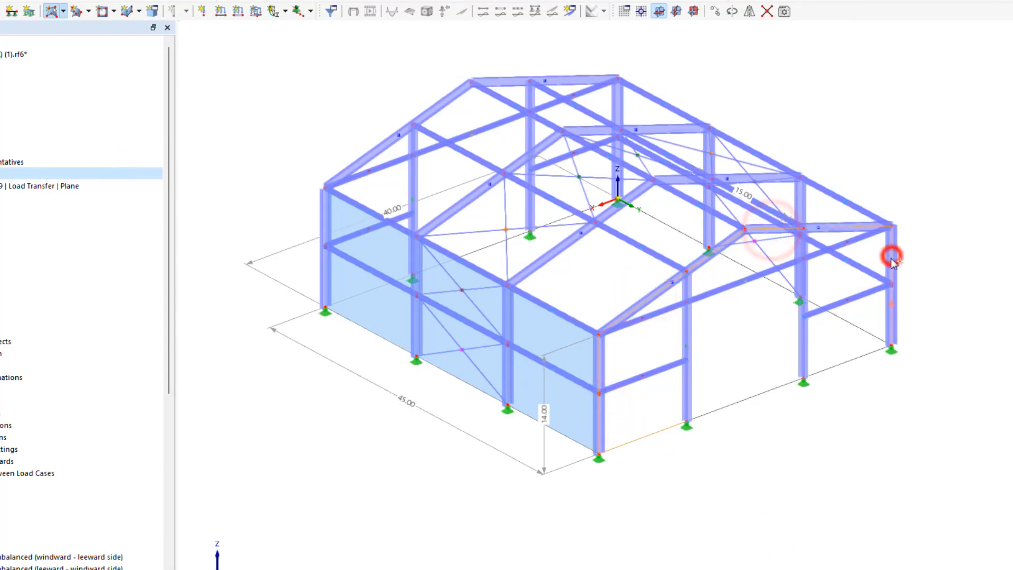
click(848, 357)
click(751, 370)
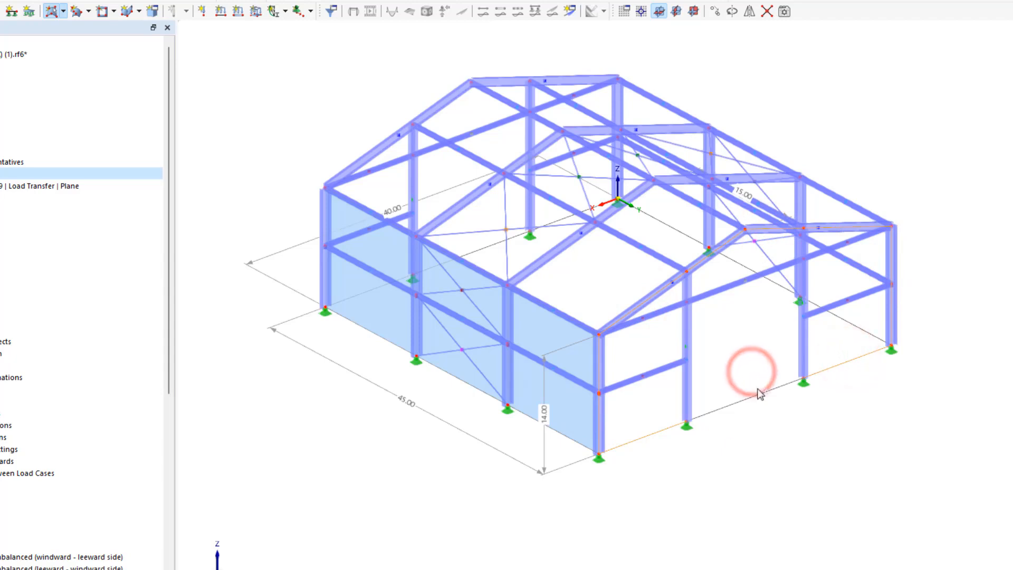
click(769, 362)
click(736, 406)
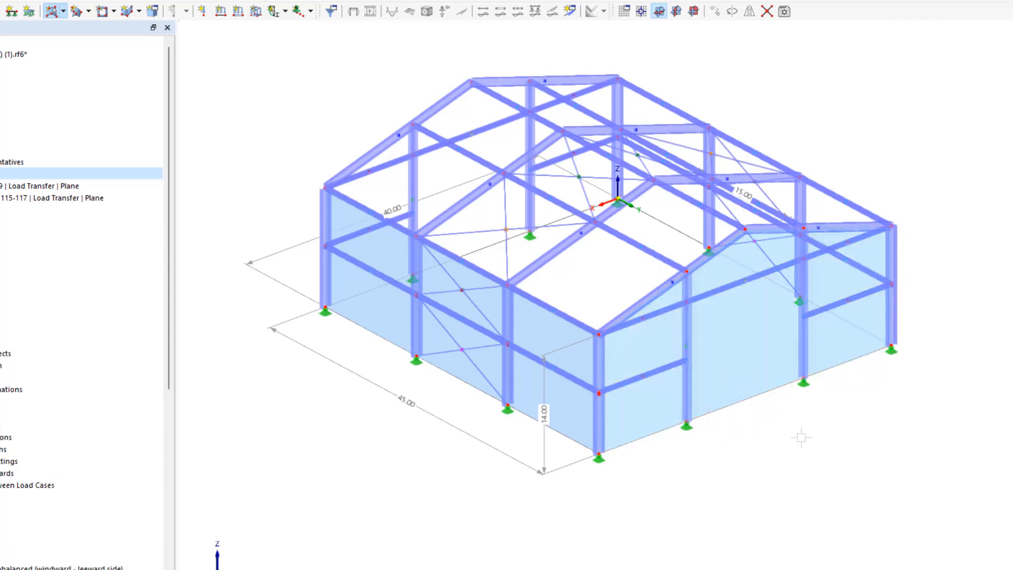
key(Escape)
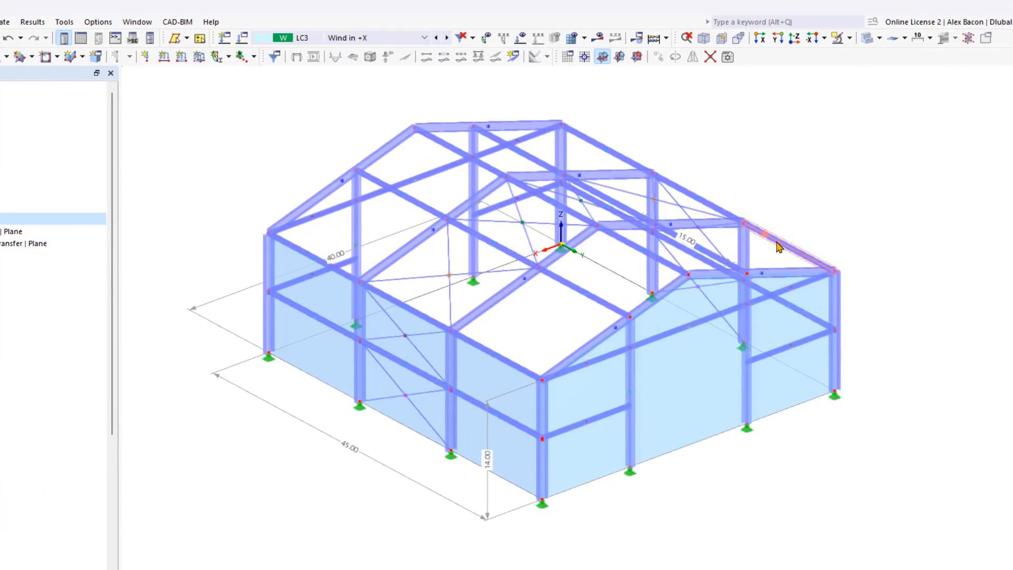
- Show the model in wireframe and copy the gable wall surface -45 ft in Y onto the opposite end of the building
click(867, 38)
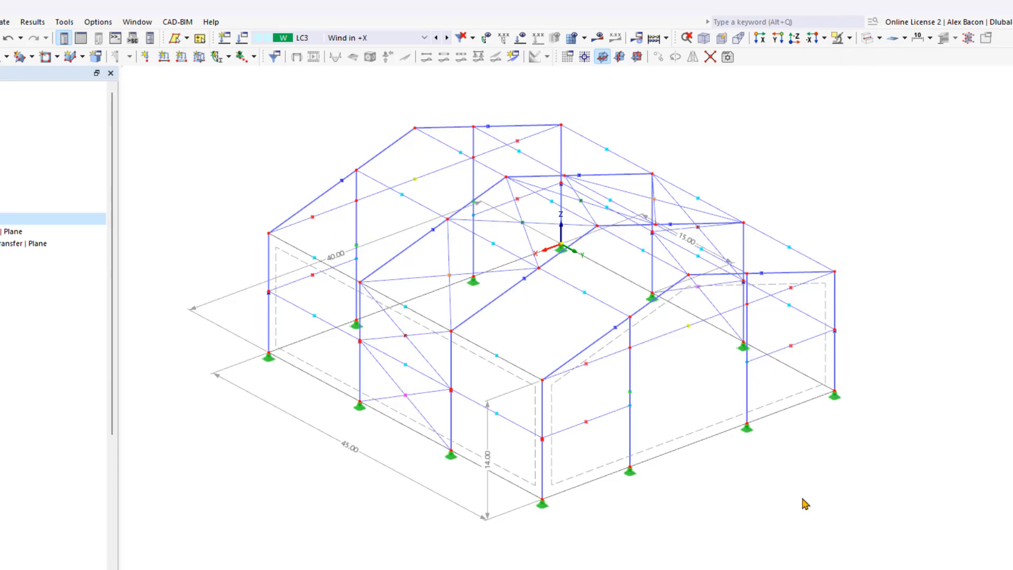
click(672, 442)
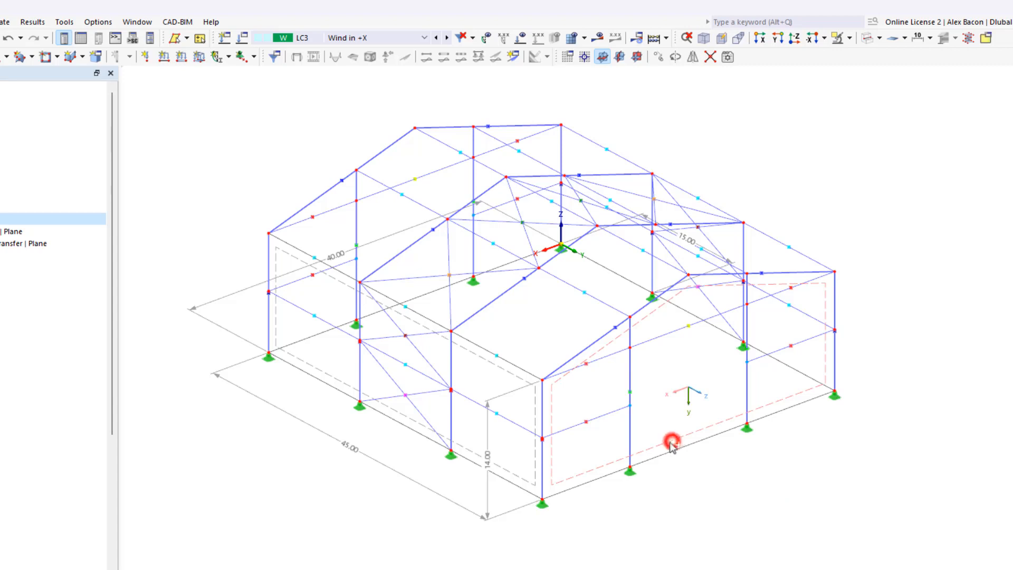
click(555, 487)
ctrl+drag(269, 355, 270, 356)
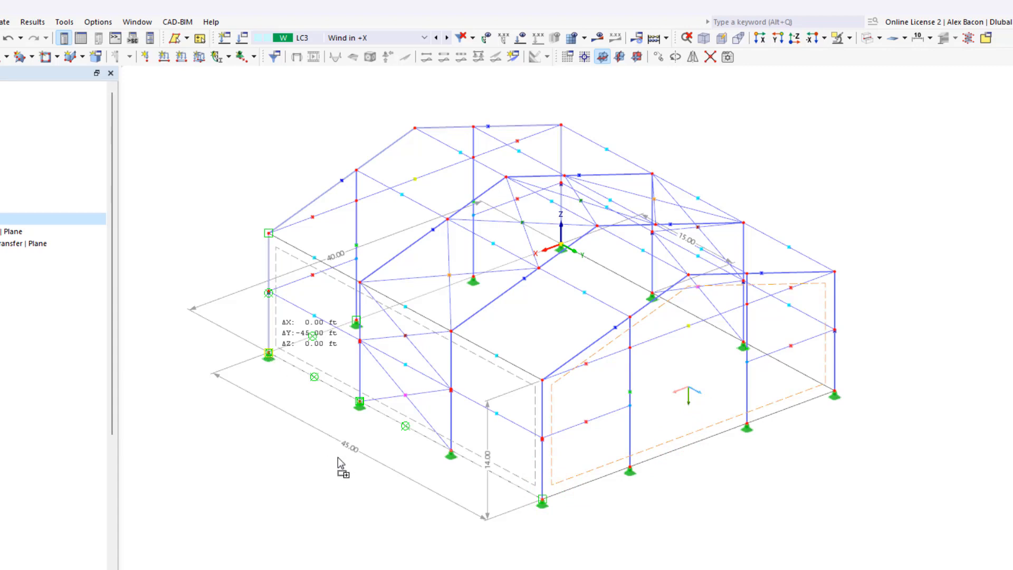
ctrl+drag(338, 456, 338, 457)
- Copy the long side wall surface across the building onto the opposite long side
click(473, 455)
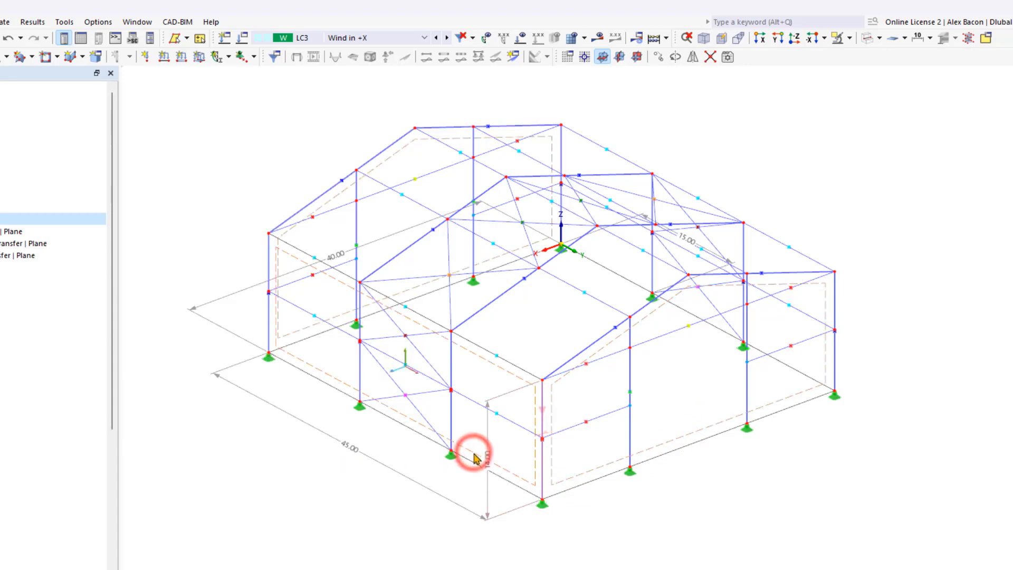
click(533, 483)
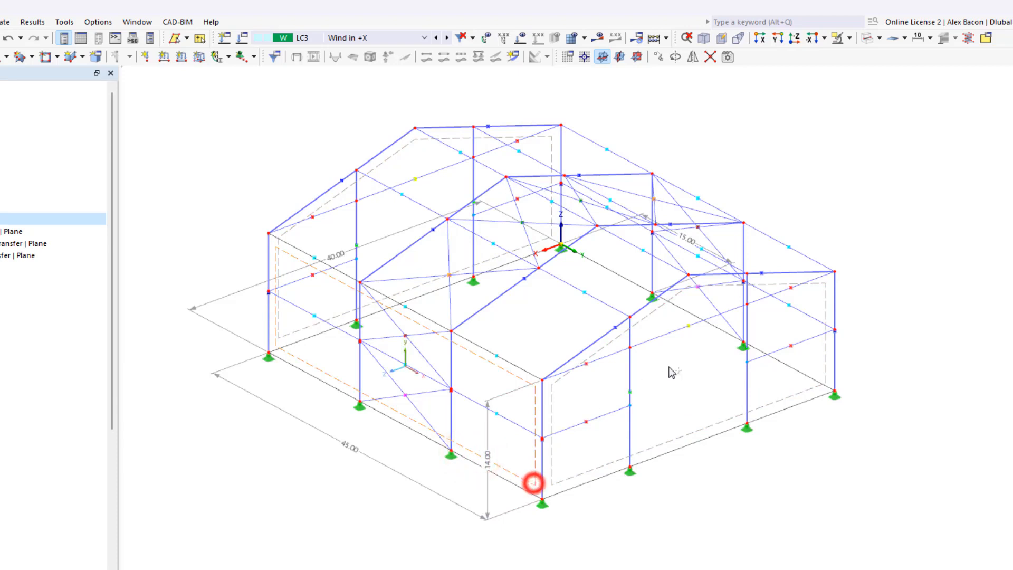
click(835, 393)
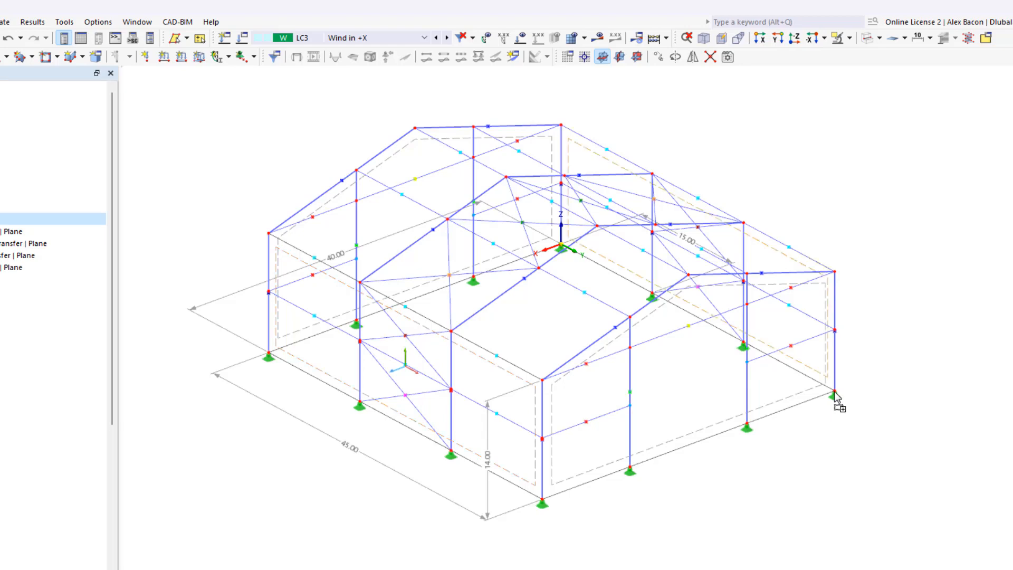
click(835, 425)
- Switch the model from wireframe back to solid display with all four wall surfaces in view
ctrl+middle_drag(835, 425, 536, 416)
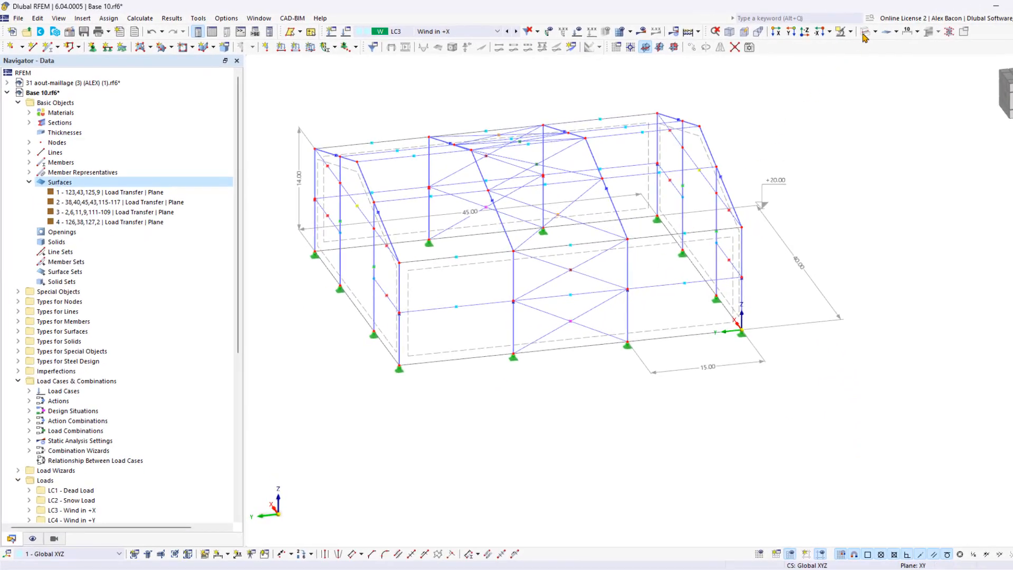
click(863, 33)
scroll(870, 165, down, 2)
ctrl+middle_drag(780, 238, 864, 254)
click(859, 381)
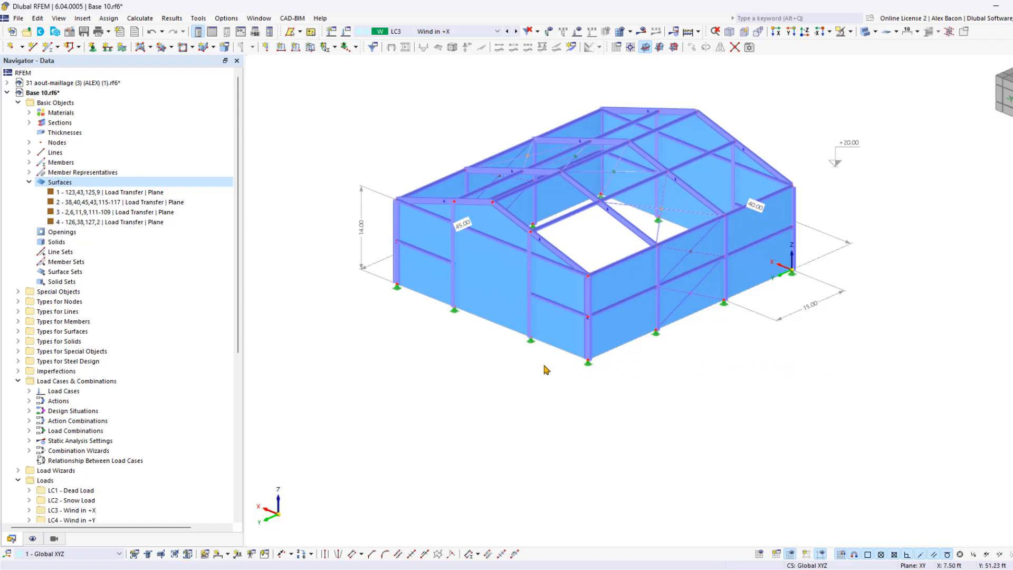
- Turn on the display of the local axis systems for the wall surfaces
right_click(628, 321)
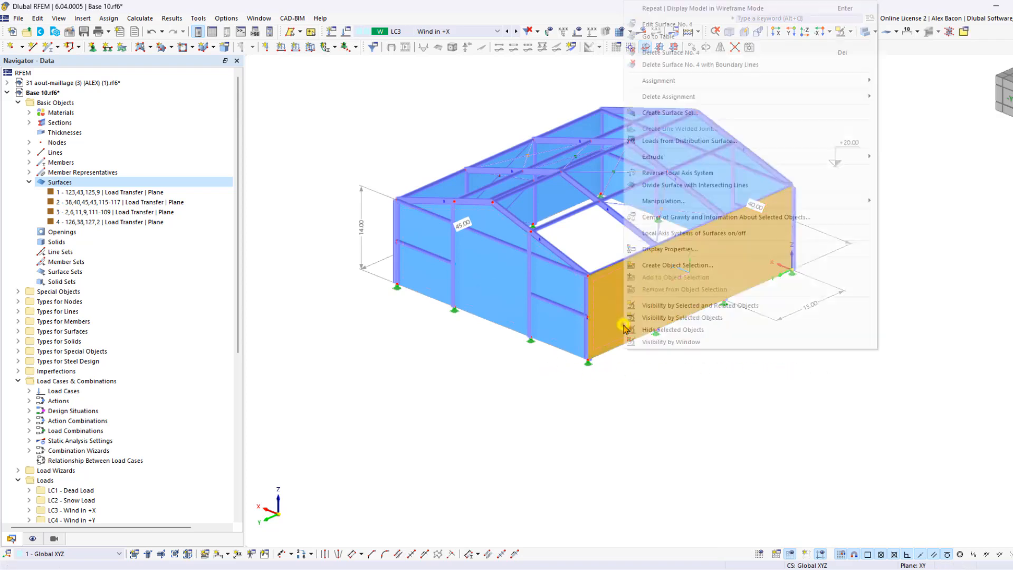
click(668, 234)
click(666, 414)
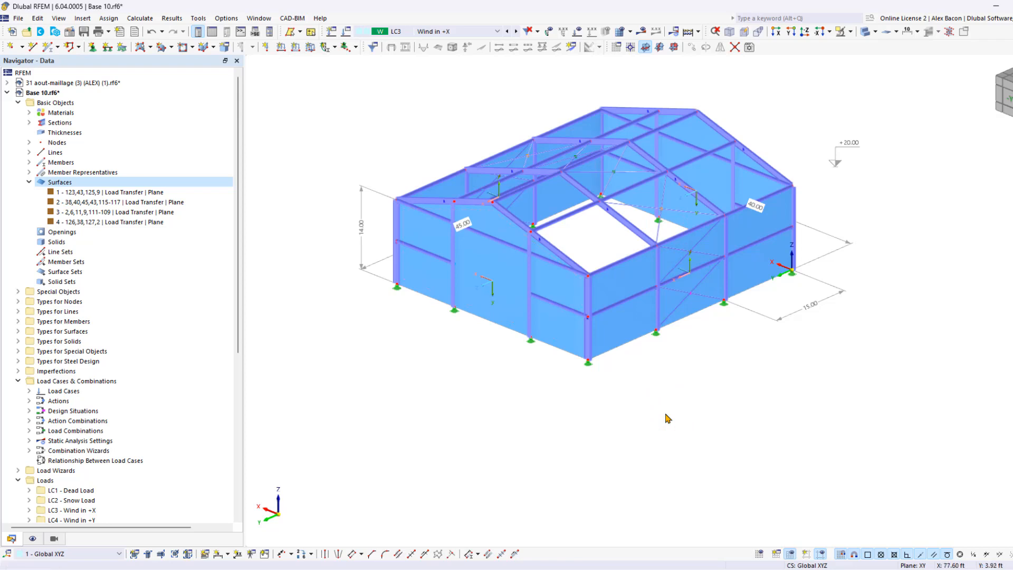
- Define a uniform force surface load of 0.020 ksf in load case LC3 - Wind in +X, acting in global X on the true area
middle_drag(658, 330, 600, 157)
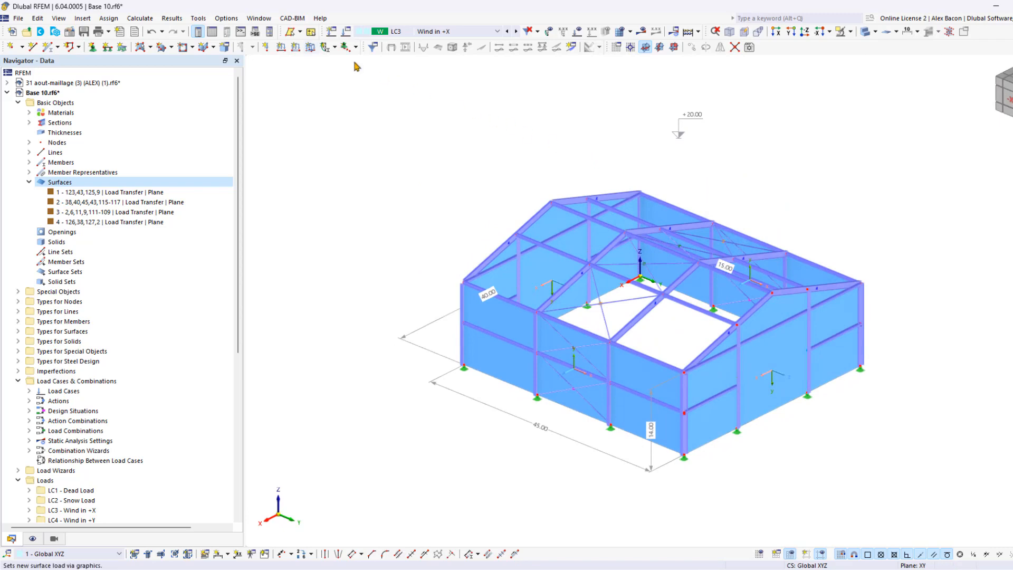
click(310, 47)
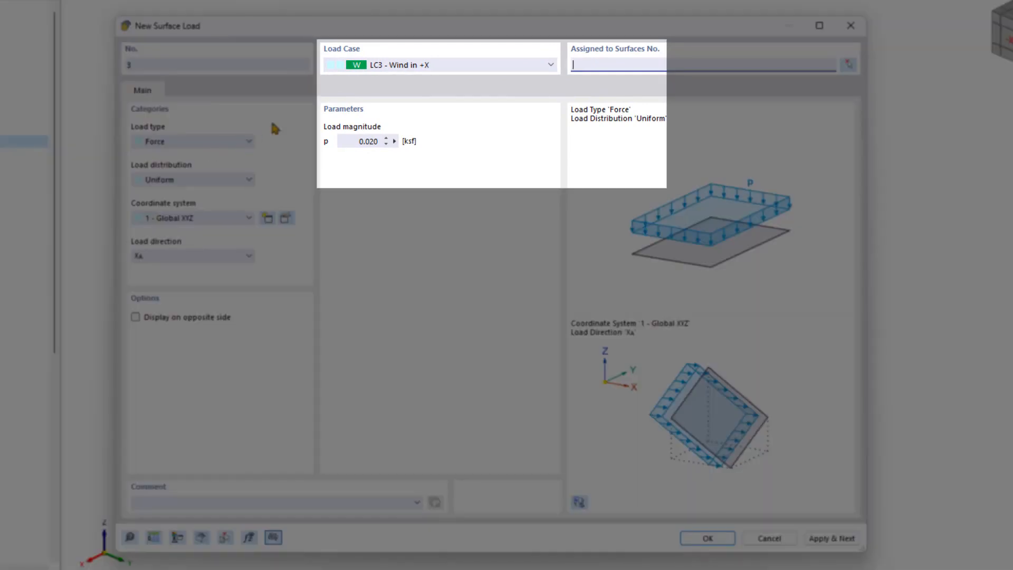
click(432, 63)
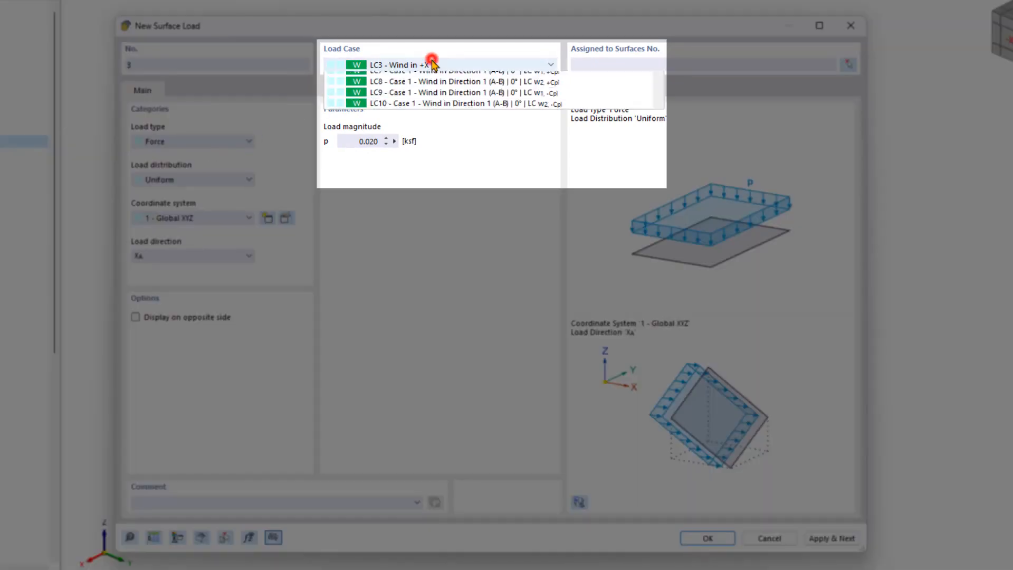
click(431, 61)
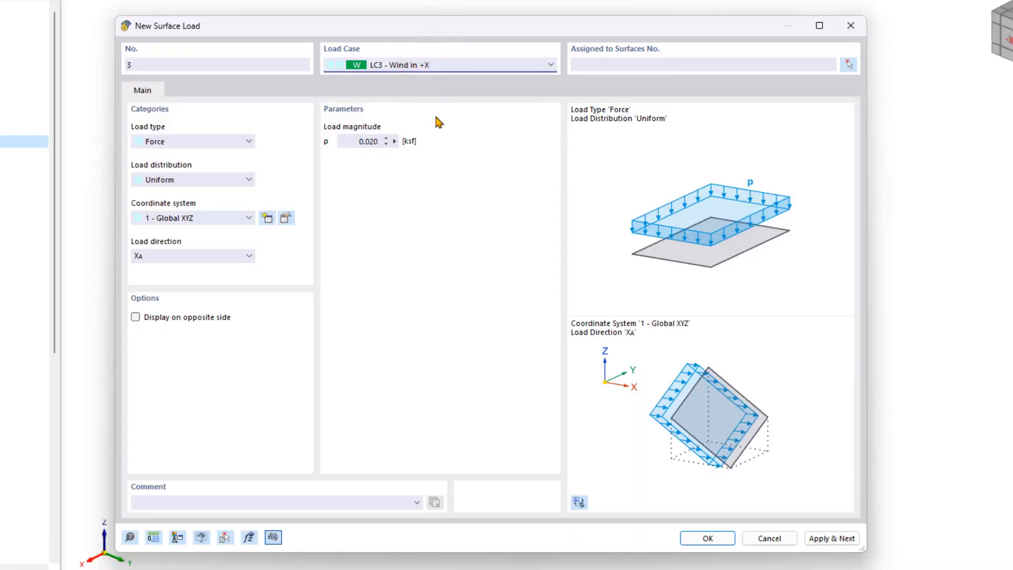
click(352, 144)
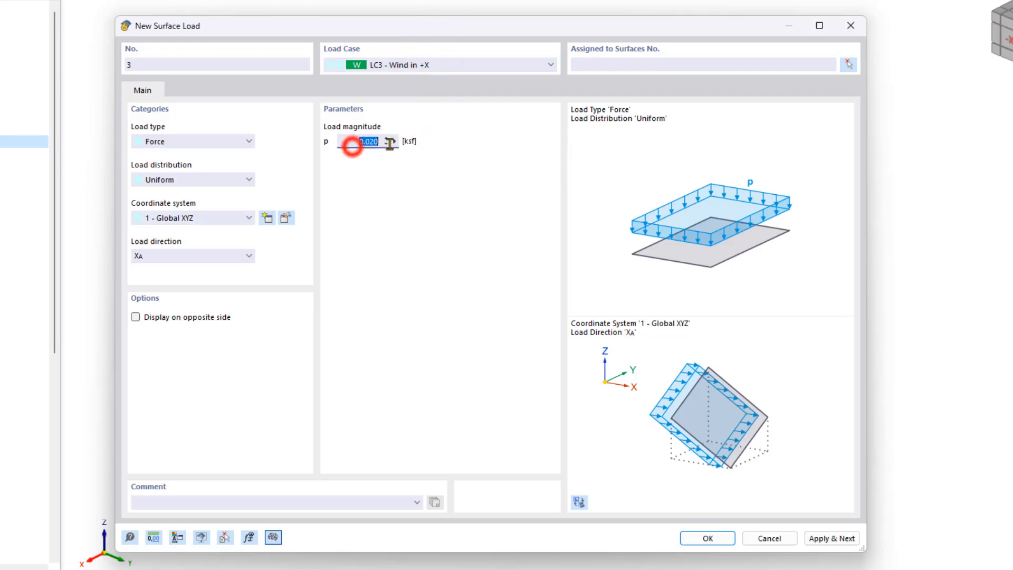
click(215, 255)
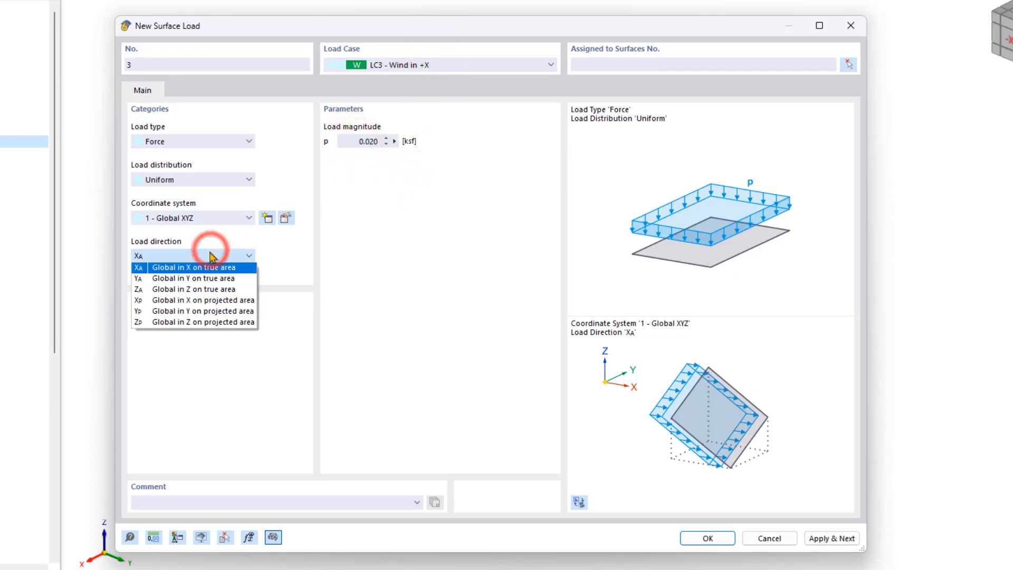
click(205, 267)
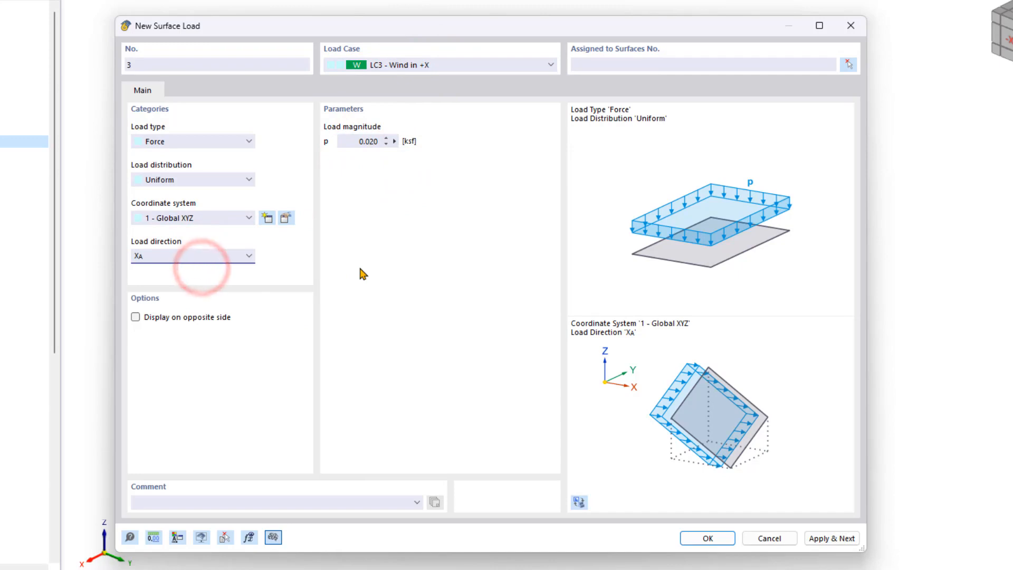
click(708, 538)
- Assign the global X surface load to both long side walls
click(562, 345)
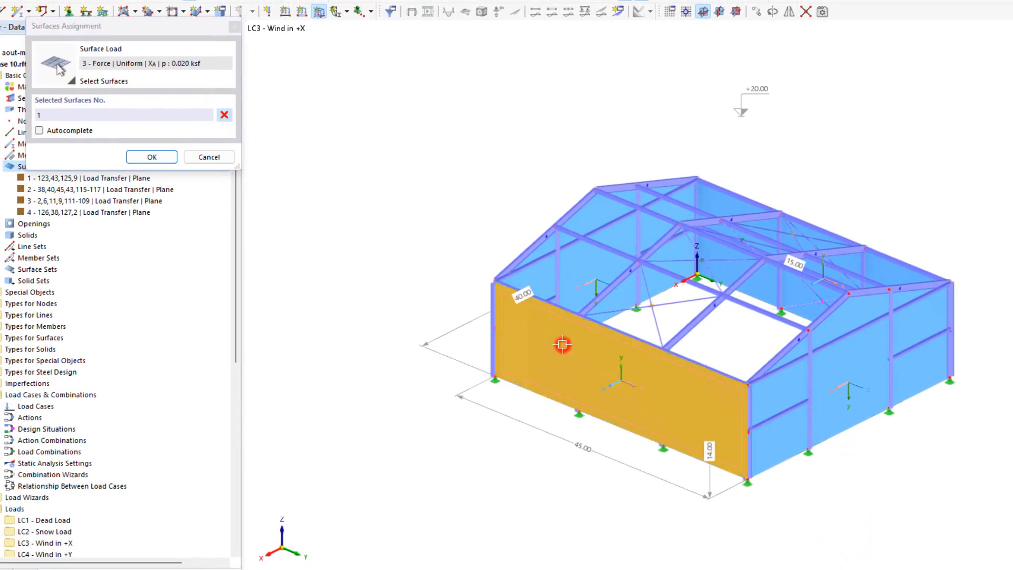
click(729, 274)
click(159, 157)
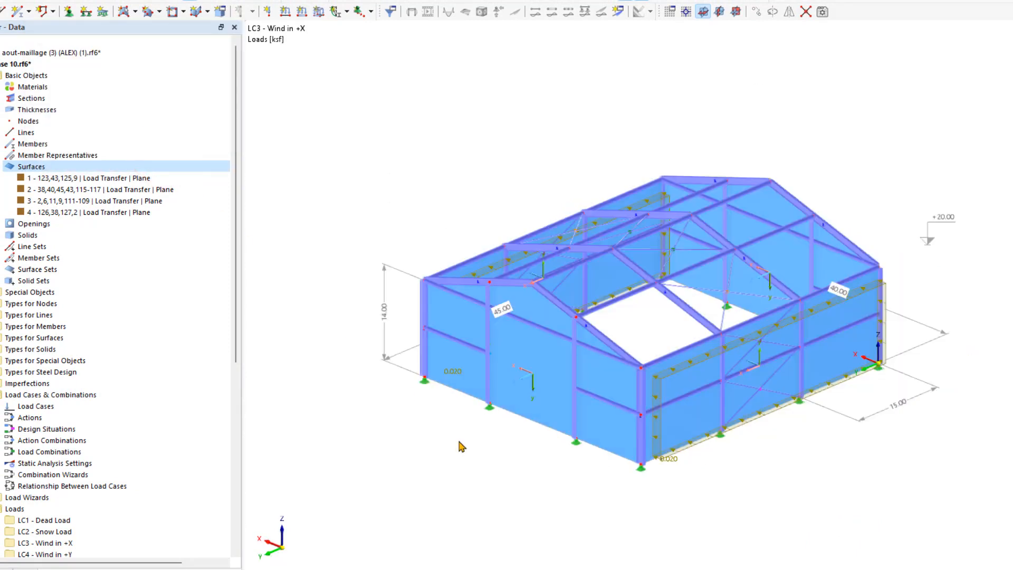
- Define a uniform 0.020 ksf surface load in load case LC4 - Wind in +Y, acting in global Y on the true area
click(318, 11)
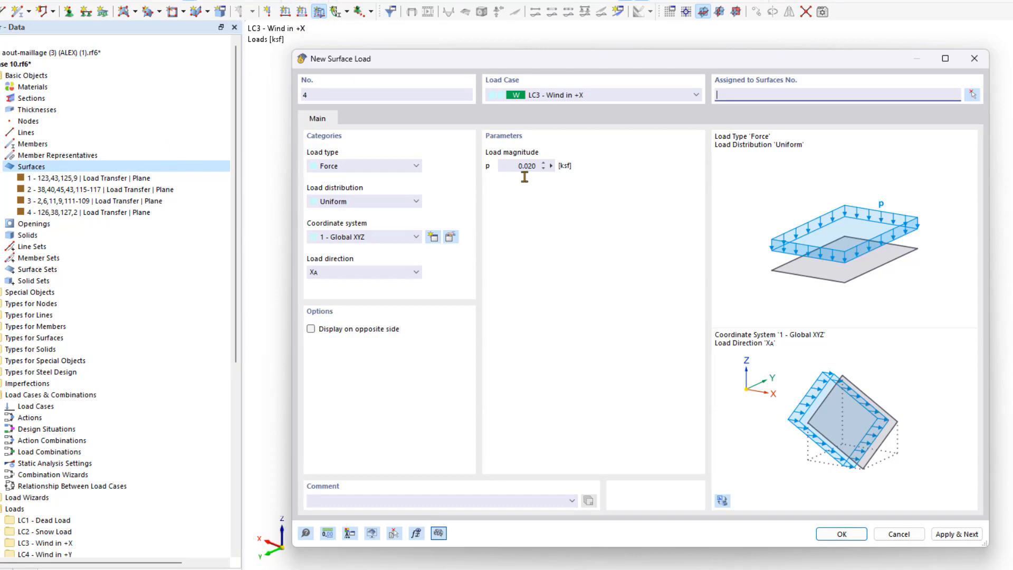
click(383, 271)
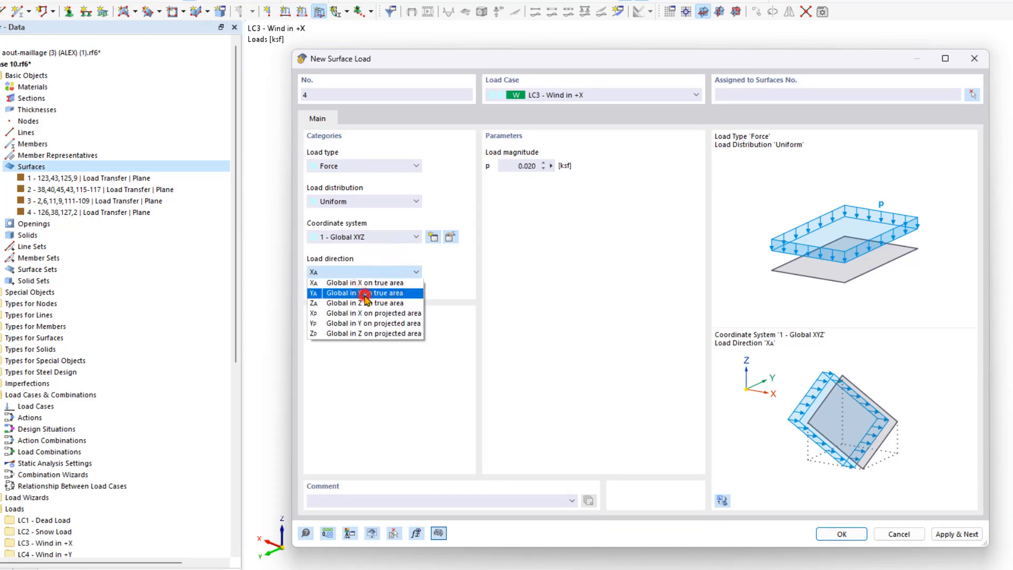
click(364, 294)
click(560, 94)
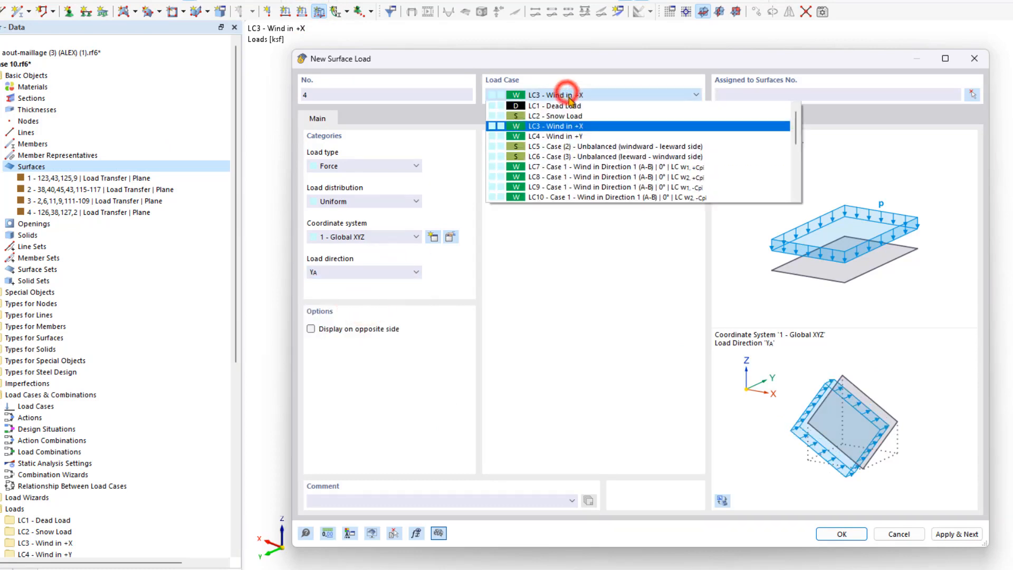
click(586, 135)
click(839, 533)
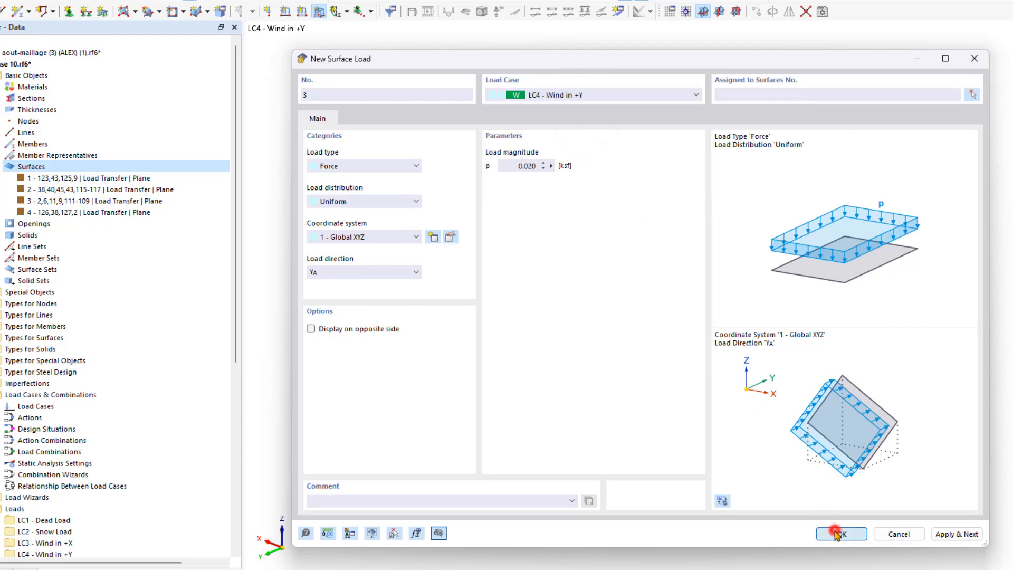
- Assign the global Y surface load to both gable end walls, surfaces 2 and 3
click(541, 350)
click(773, 259)
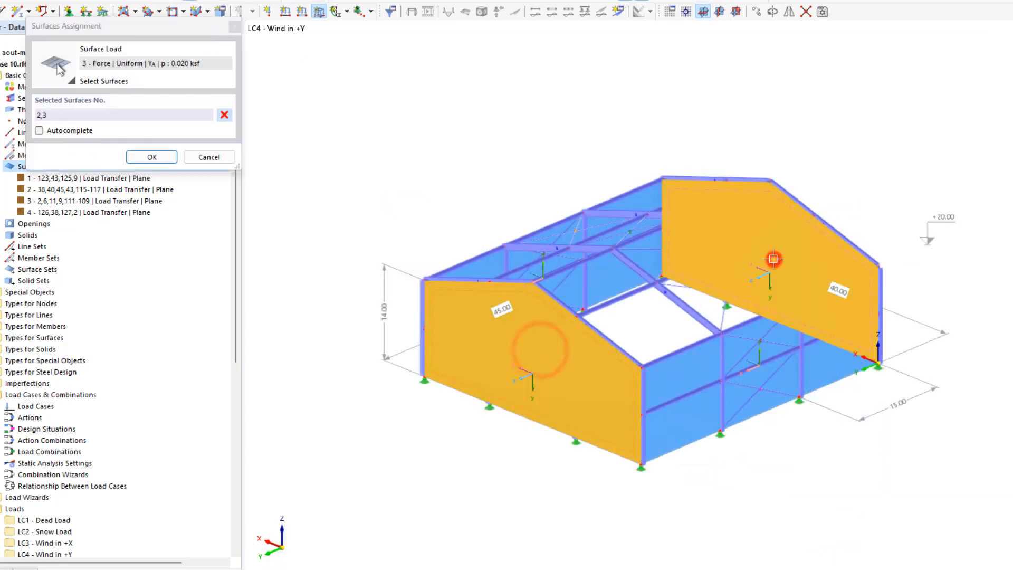
click(158, 157)
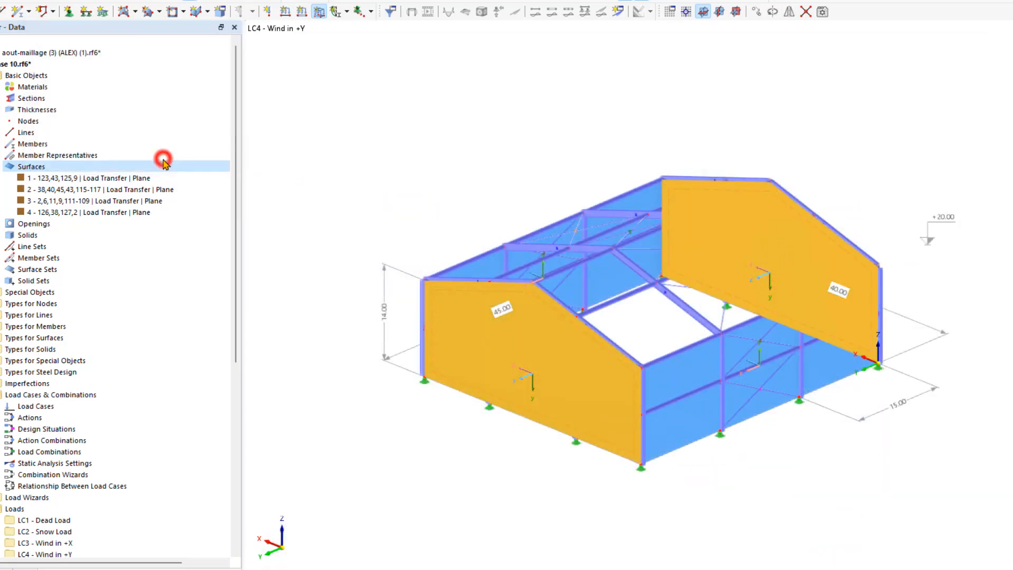
- Display load case LC3 - Wind in +X and set the load magnitude on the leeward long side wall to 0.006 ksf
ctrl+middle_drag(778, 106, 505, 153)
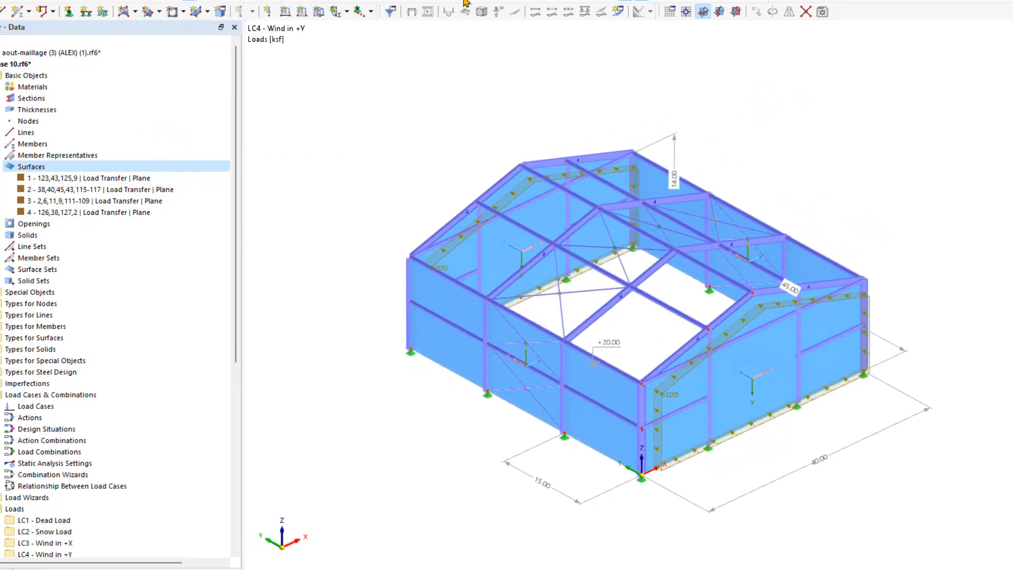
click(465, 2)
click(480, 26)
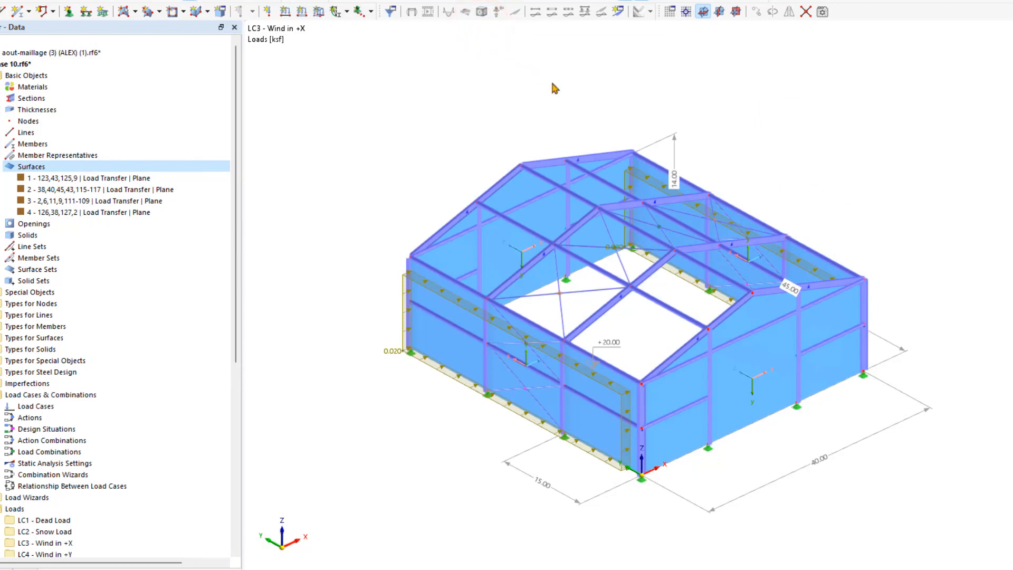
middle_drag(785, 264, 741, 297)
ctrl+middle_drag(802, 279, 760, 286)
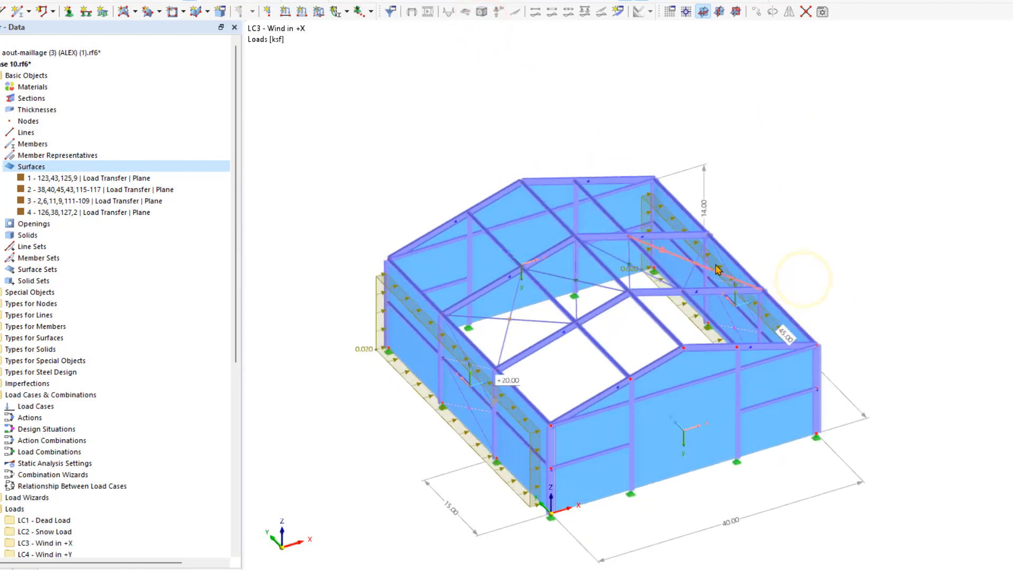
double_click(680, 309)
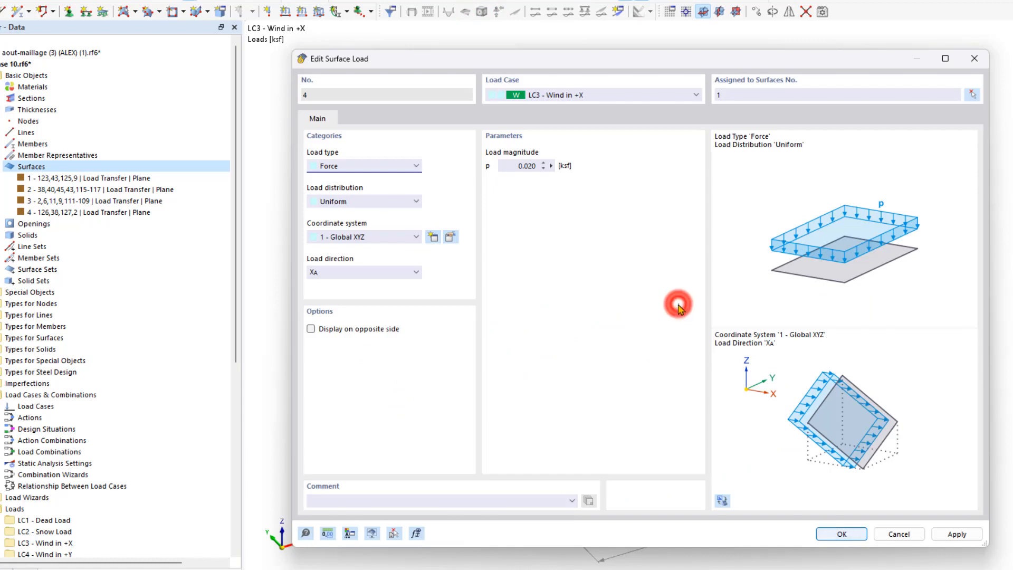
click(530, 166)
key(BackSpace)
text(06)
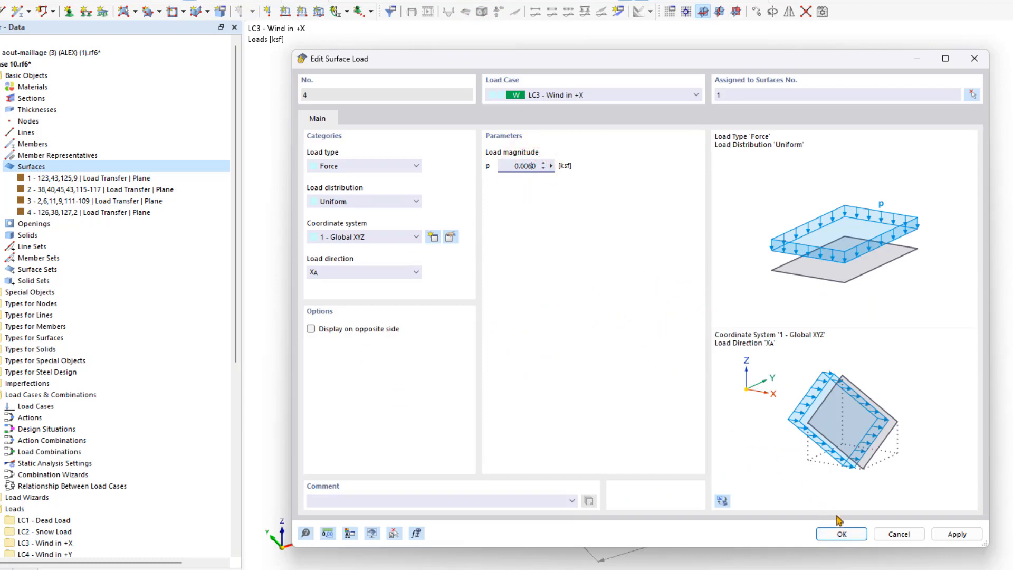
click(842, 534)
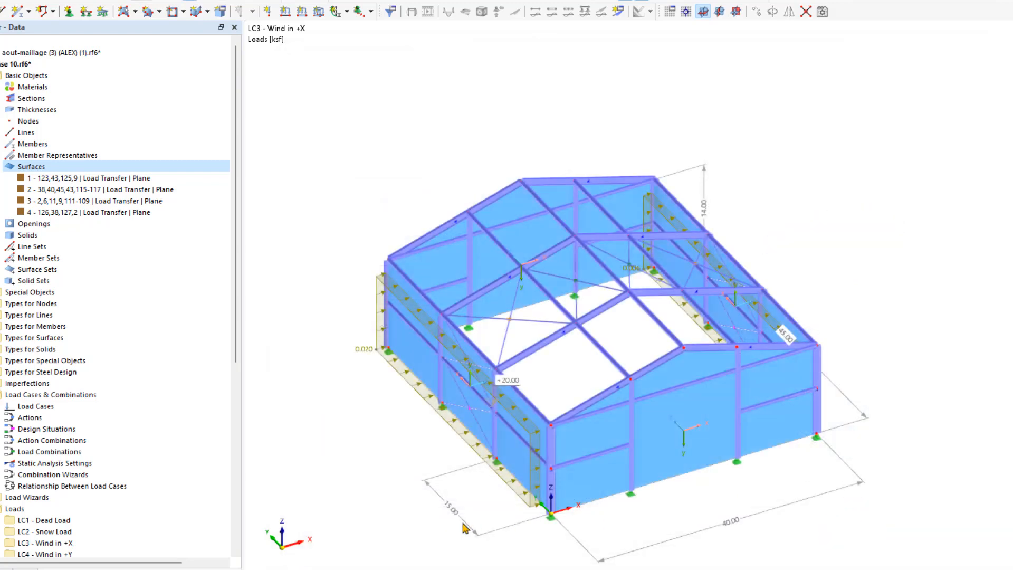
- Display load case LC4 - Wind in +Y and set the load magnitude on the leeward gable wall to 0.006 ksf
click(481, 3)
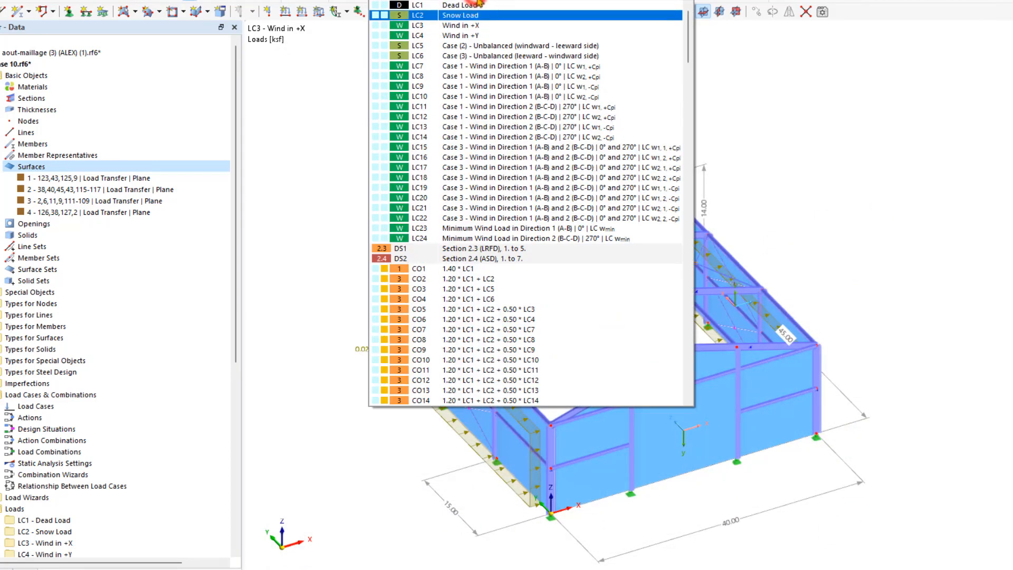
click(496, 36)
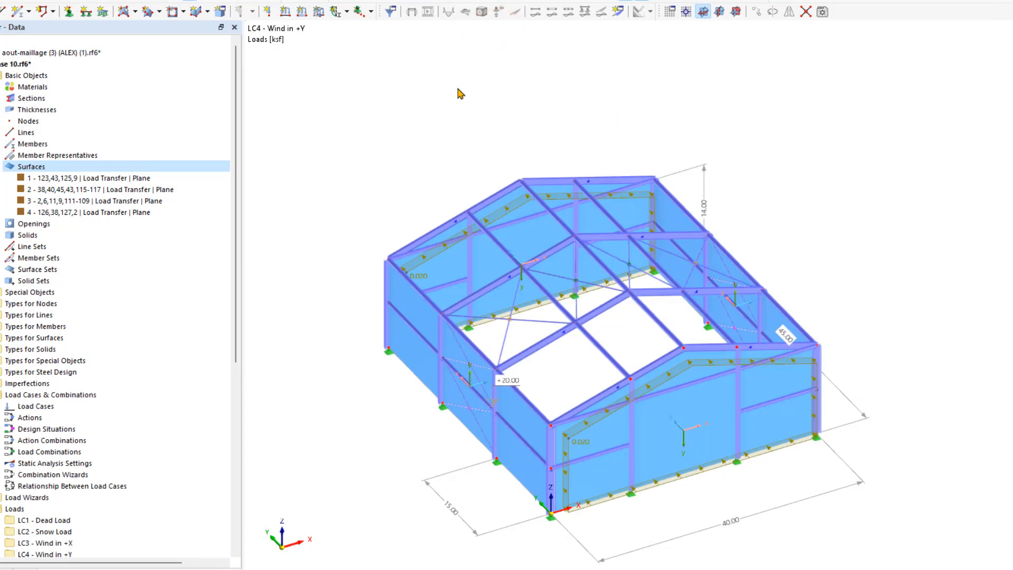
double_click(414, 269)
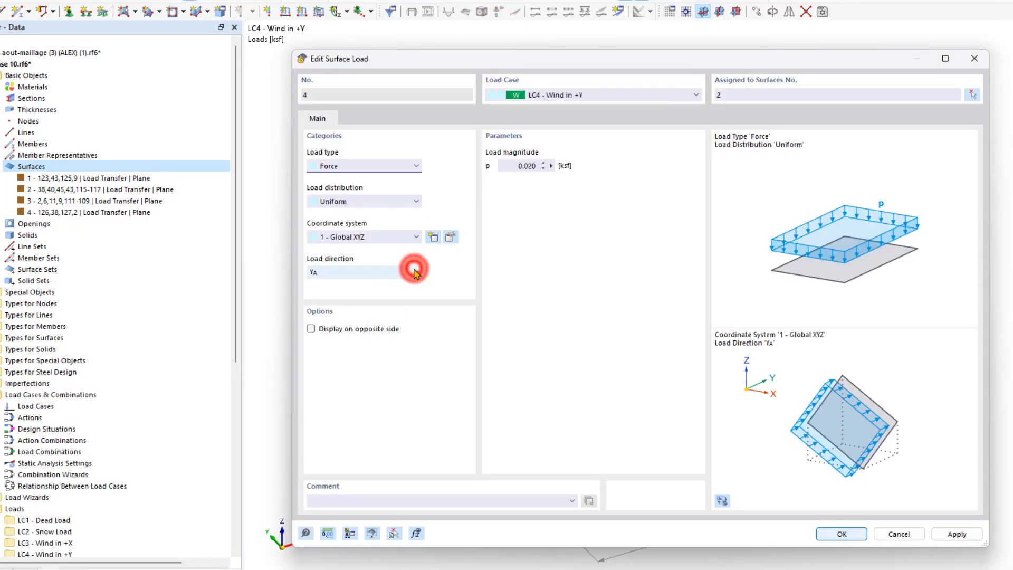
click(528, 166)
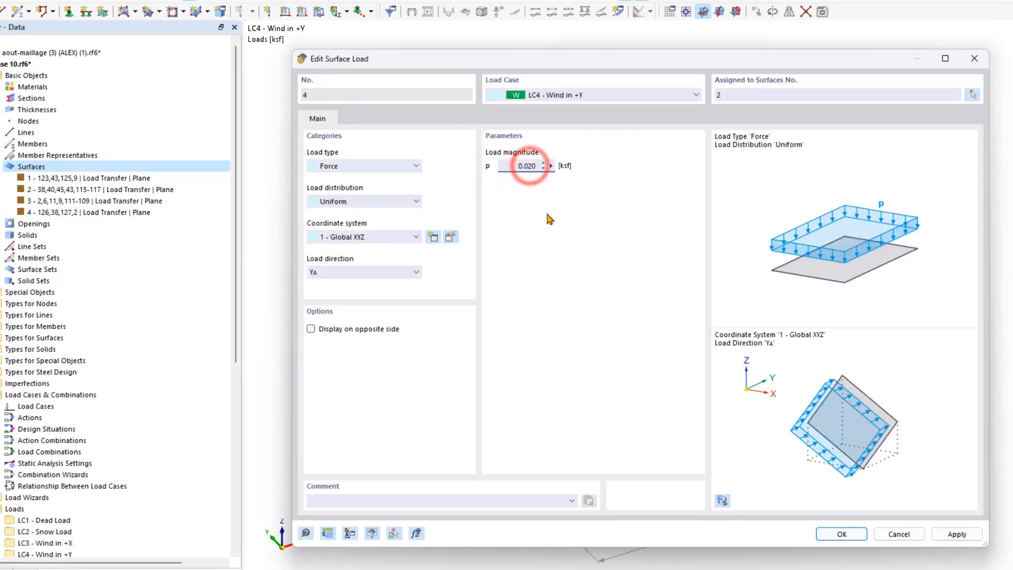
key(Delete)
key(Delete)
text(060)
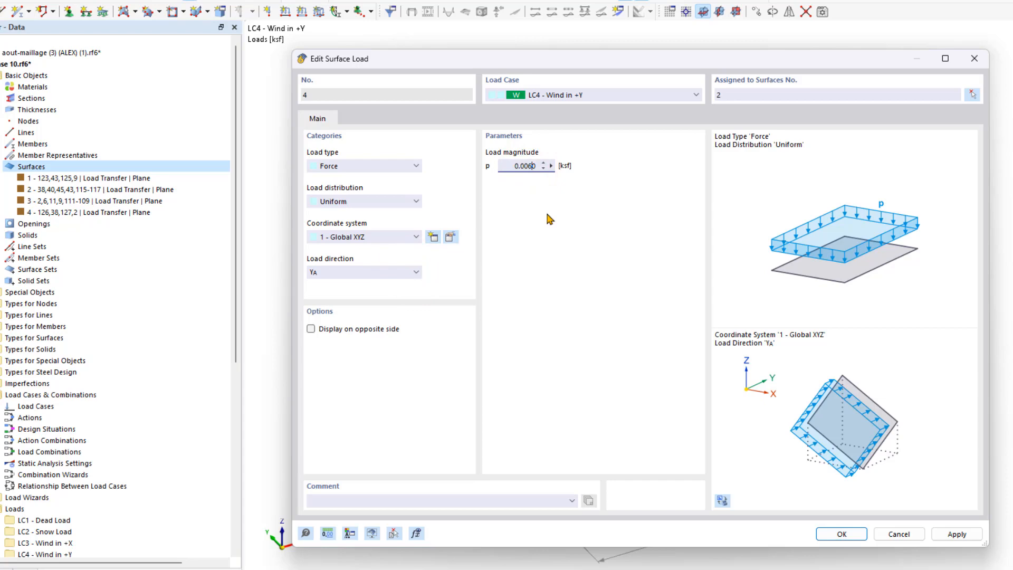
click(862, 533)
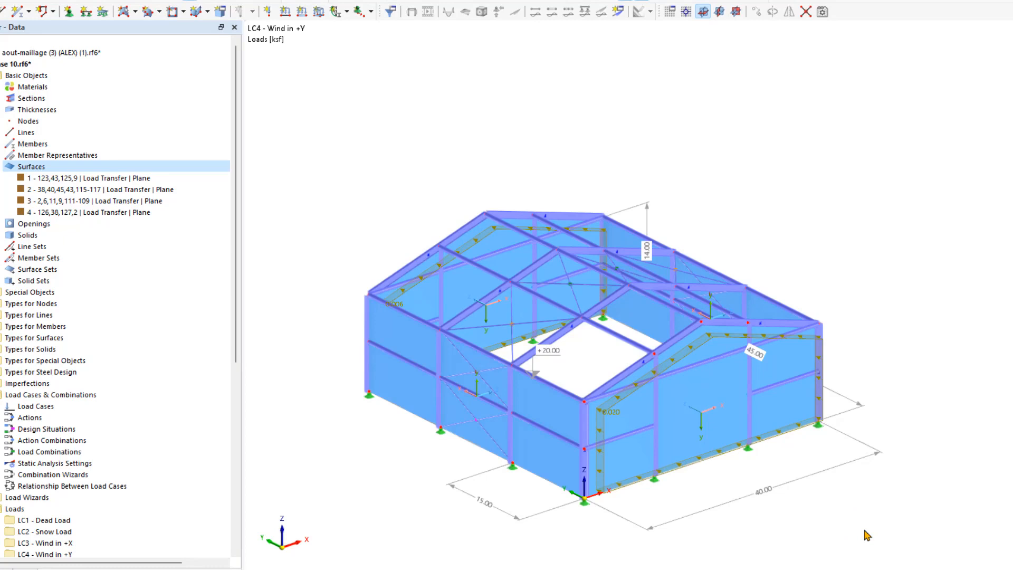
- Add the loads of LC3 - Wind in +X to the existing load case LC23, Minimum Wind Load in Direction 1 (A-B)
scroll(132, 283, down, 9)
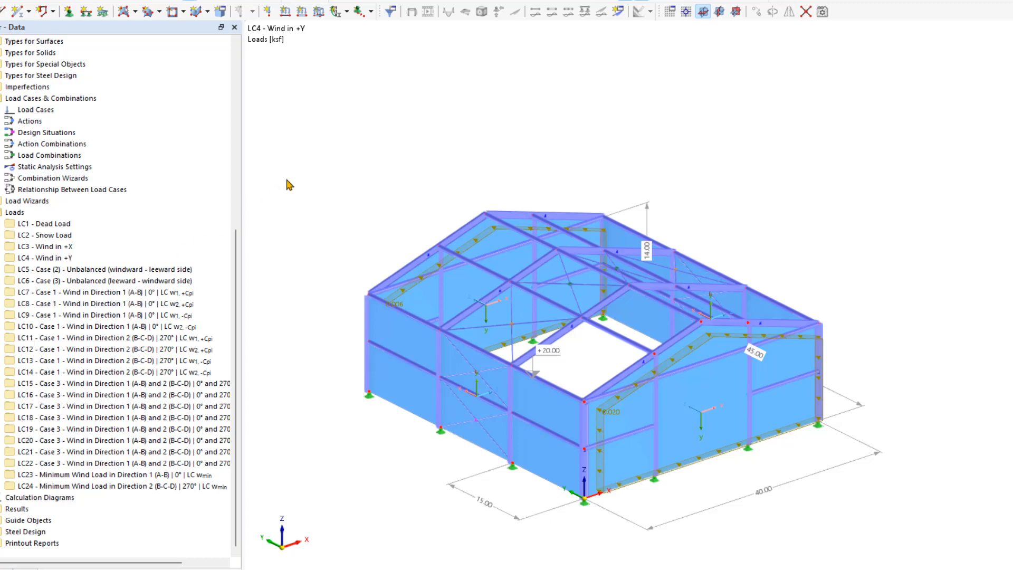
right_click(78, 246)
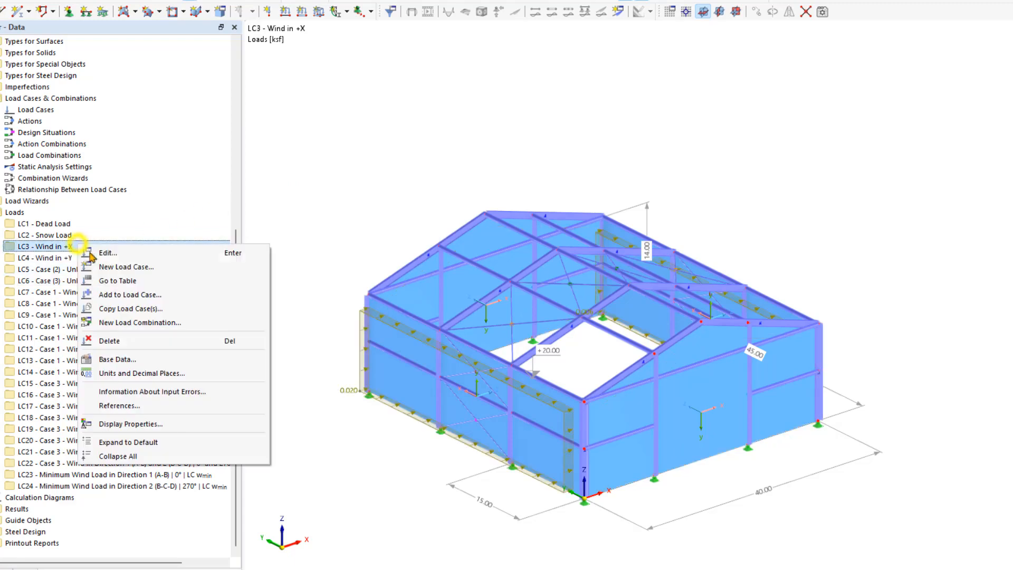
click(147, 294)
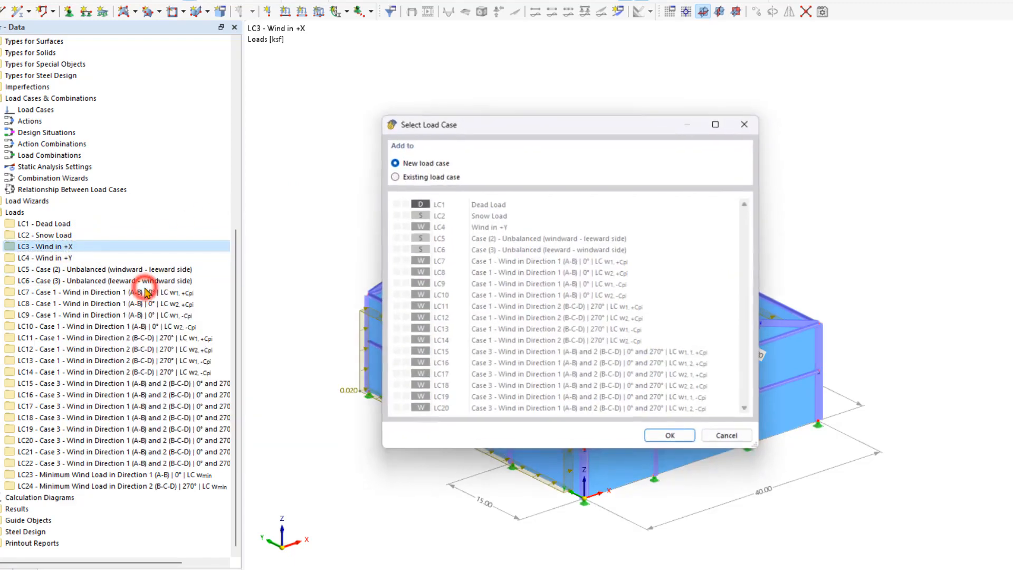
click(412, 178)
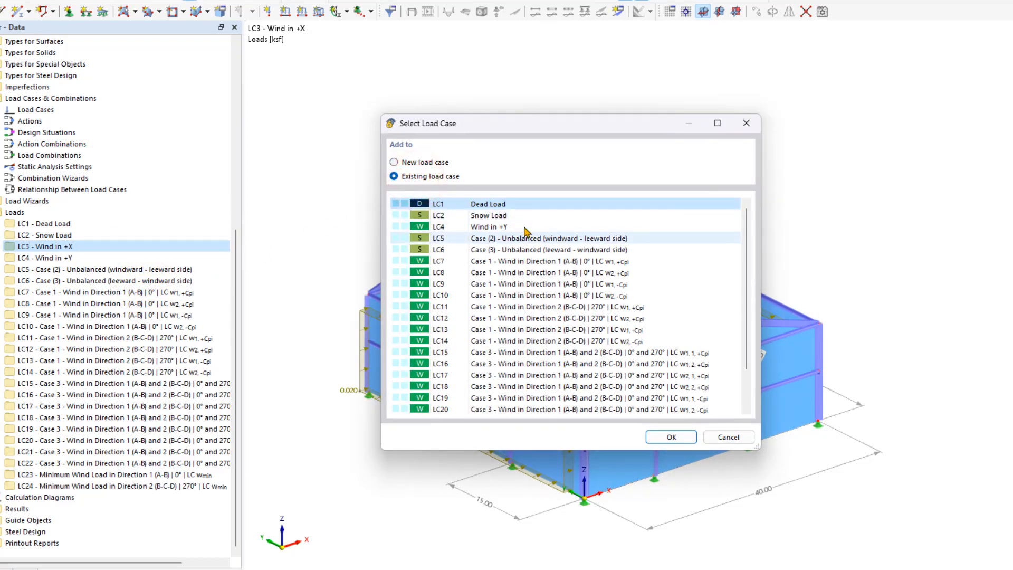
scroll(526, 231, down, 2)
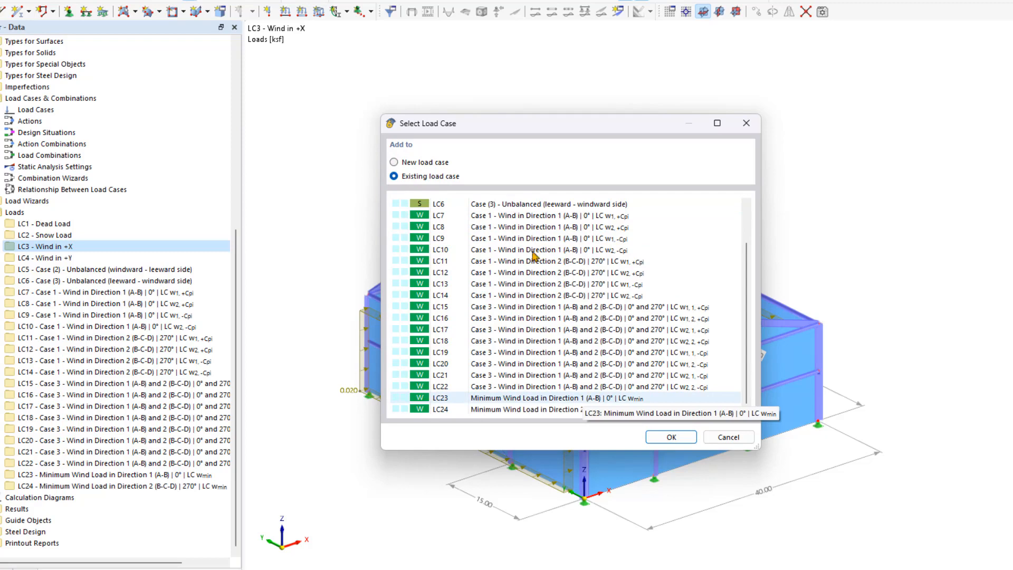
click(582, 397)
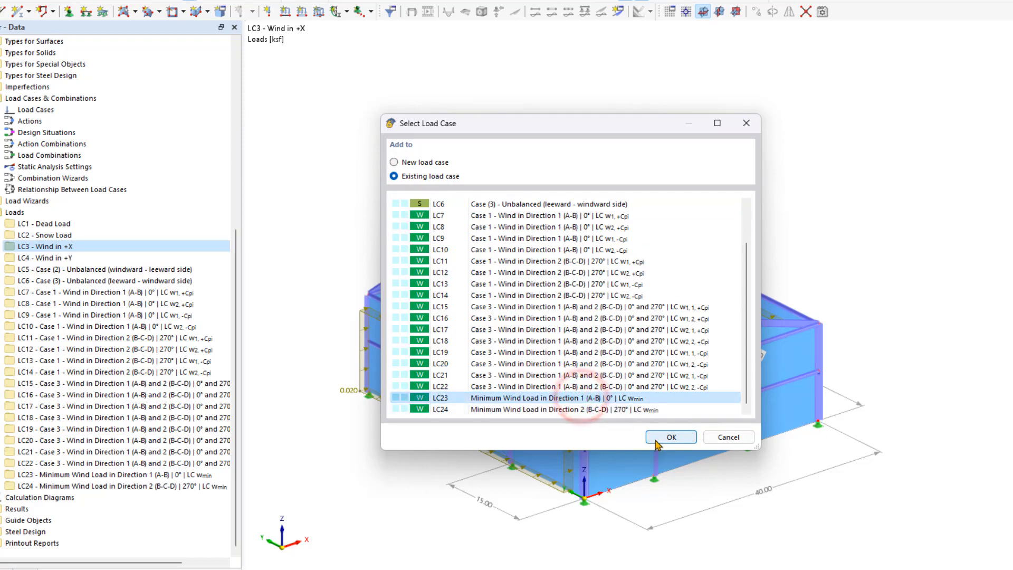
click(657, 442)
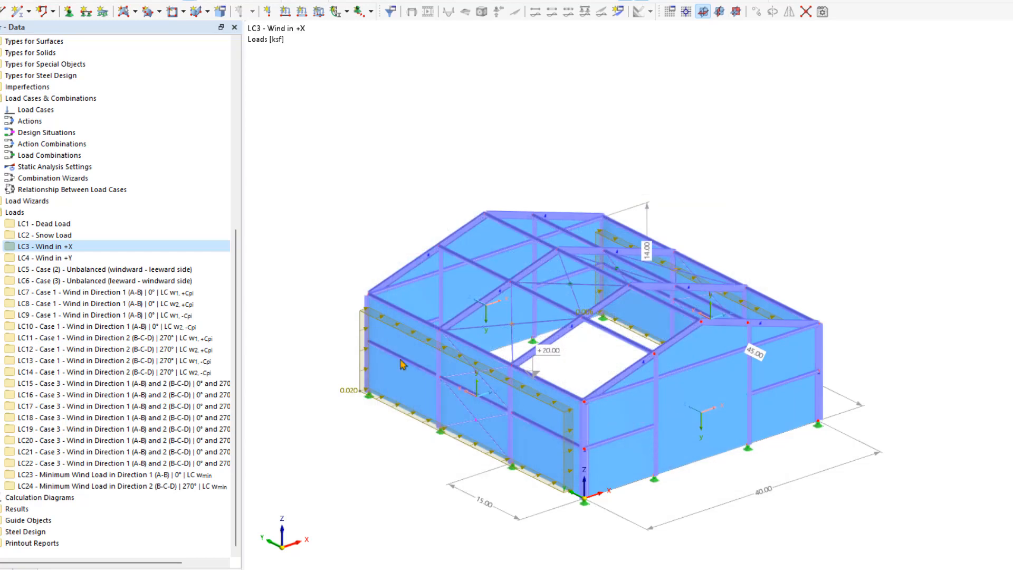
- Add the loads of LC4 - Wind in +Y to the existing load case LC24, Minimum Wind Load in Direction 2 (B-C-D)
click(71, 258)
right_click(72, 258)
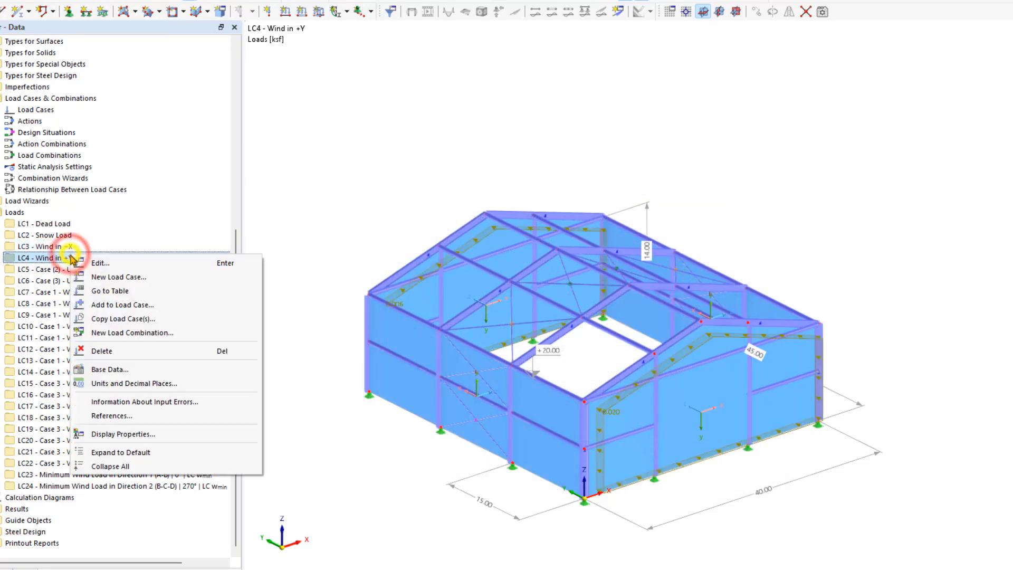
click(122, 304)
click(393, 177)
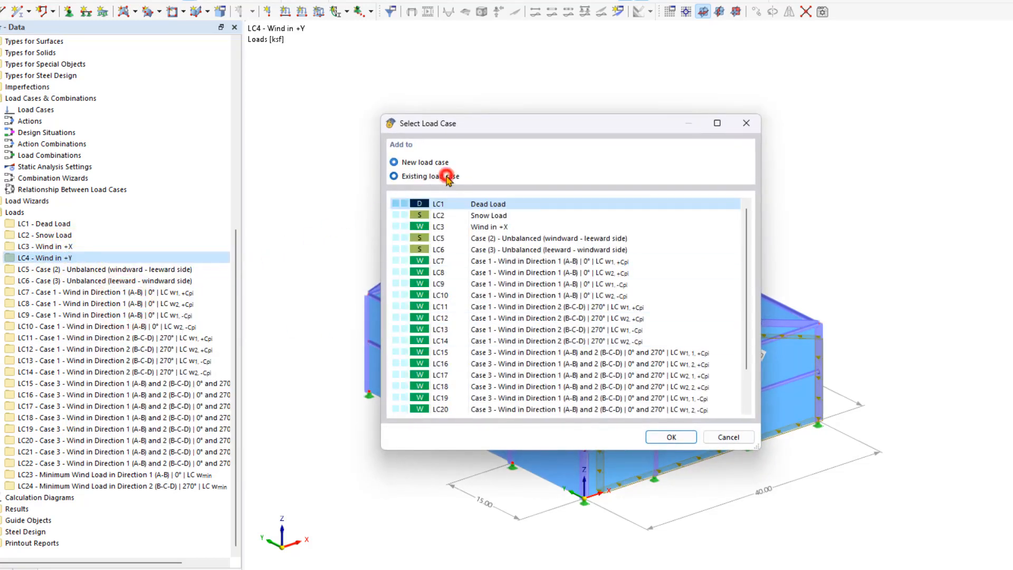
scroll(560, 369, down, 2)
click(561, 410)
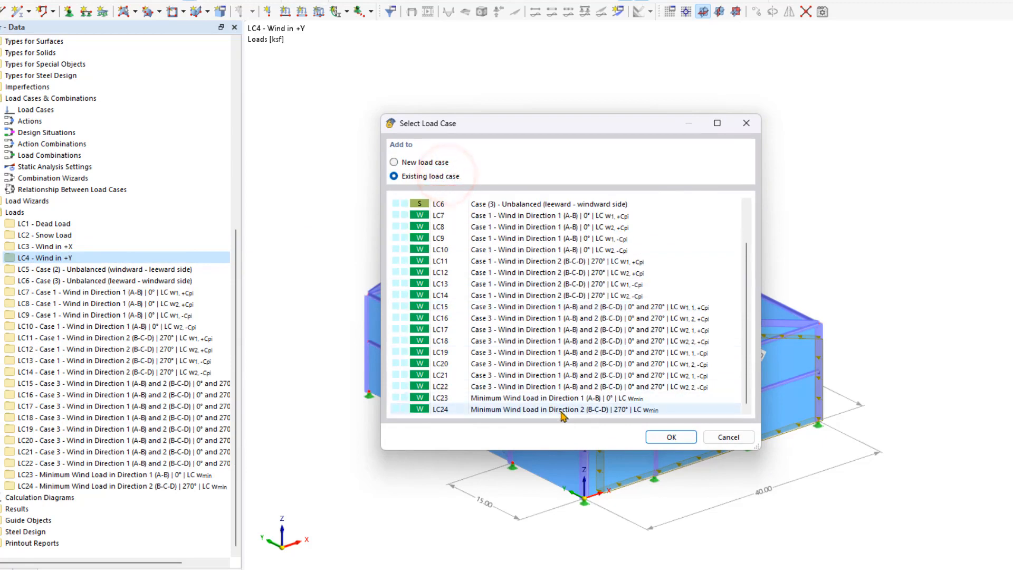
click(686, 440)
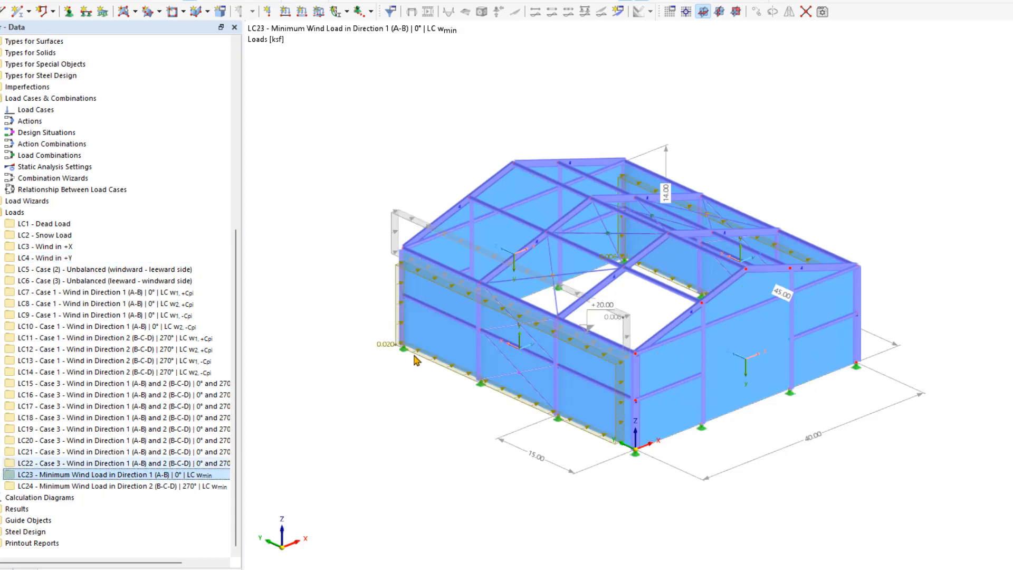
- Delete the windward and leeward surface loads on the long side walls from LC23, Minimum Wind Load in Direction 1
mouse_move(416, 360)
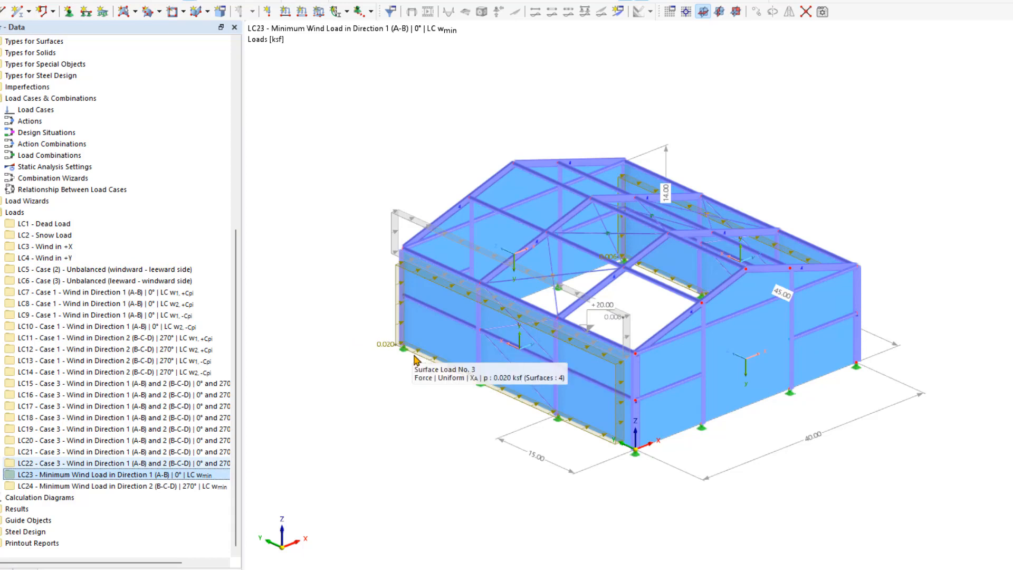
click(413, 355)
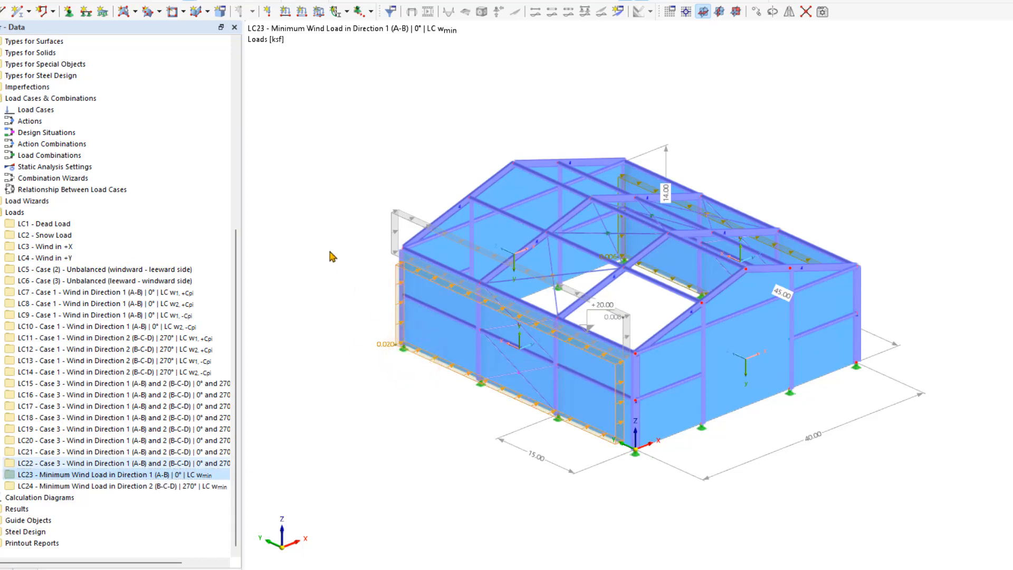
key(Escape)
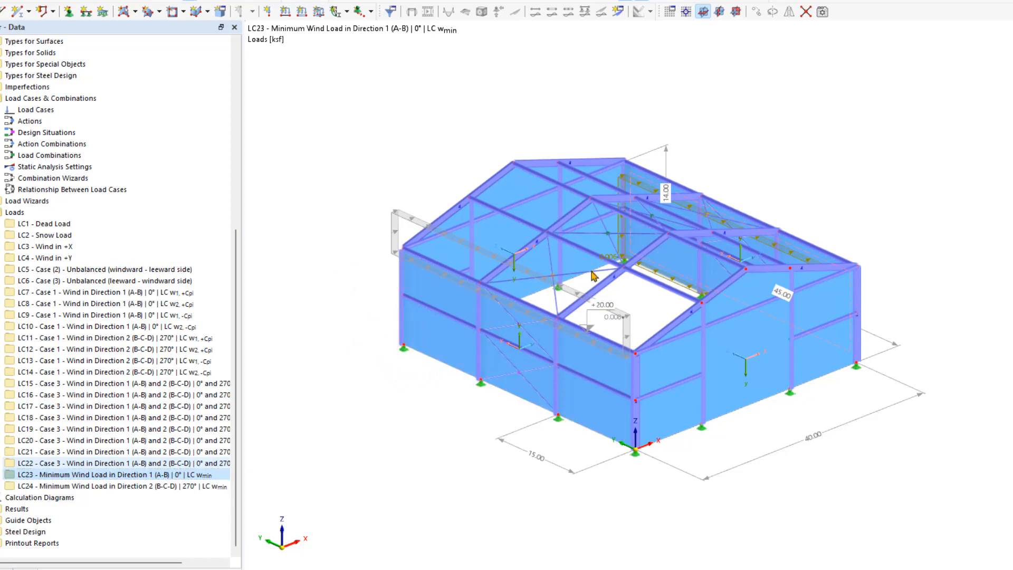
click(666, 280)
click(674, 370)
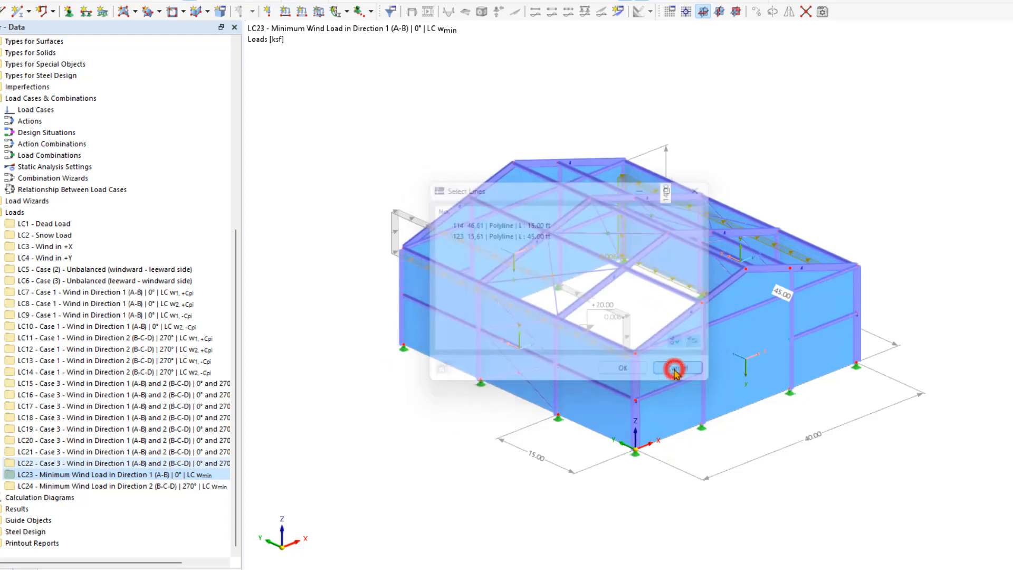
scroll(650, 329, up, 5)
click(649, 325)
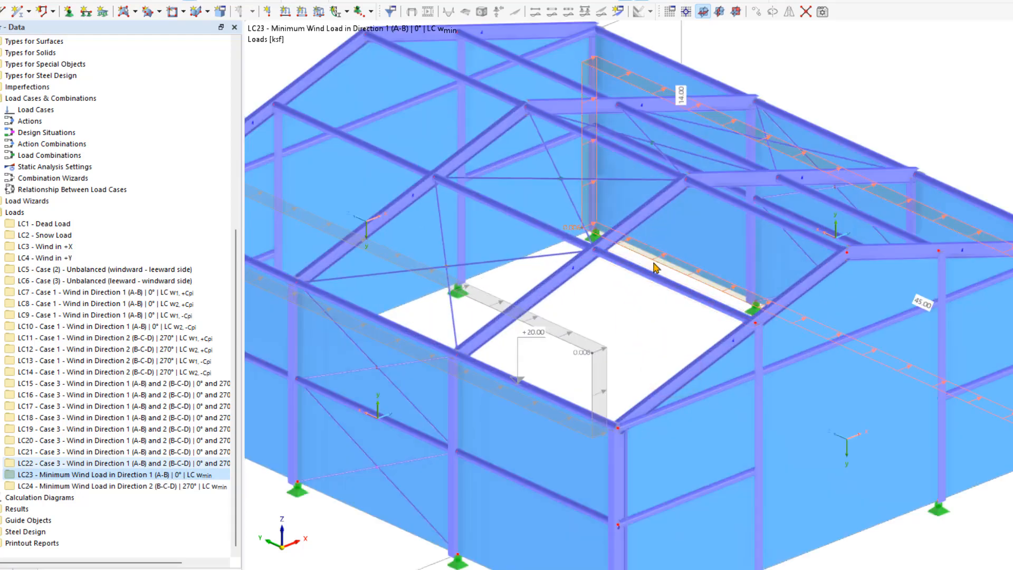
click(655, 263)
scroll(654, 266, down, 6)
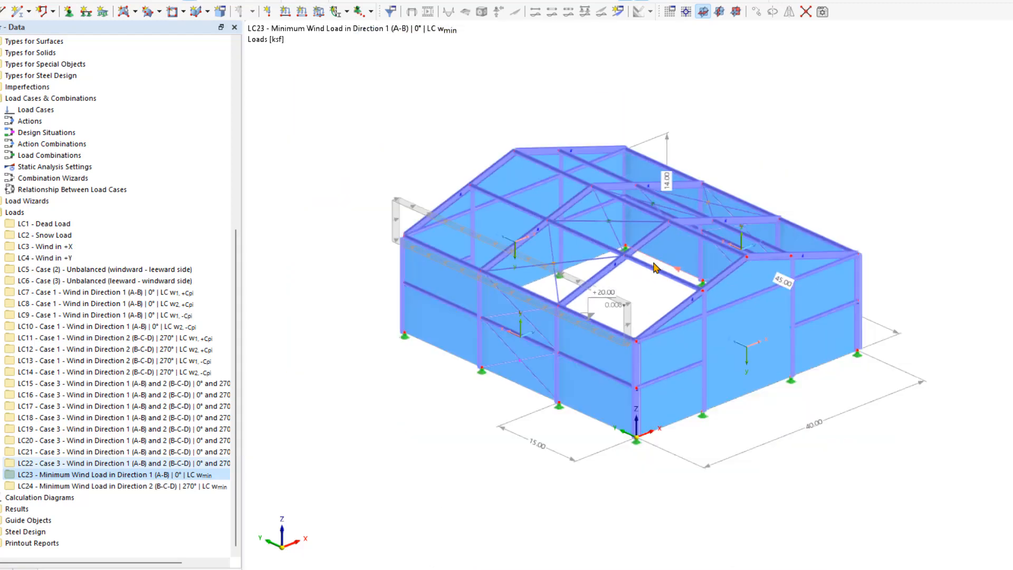
- Display LC24, Minimum Wind Load in Direction 2, and delete the surface loads on both gable walls
click(154, 486)
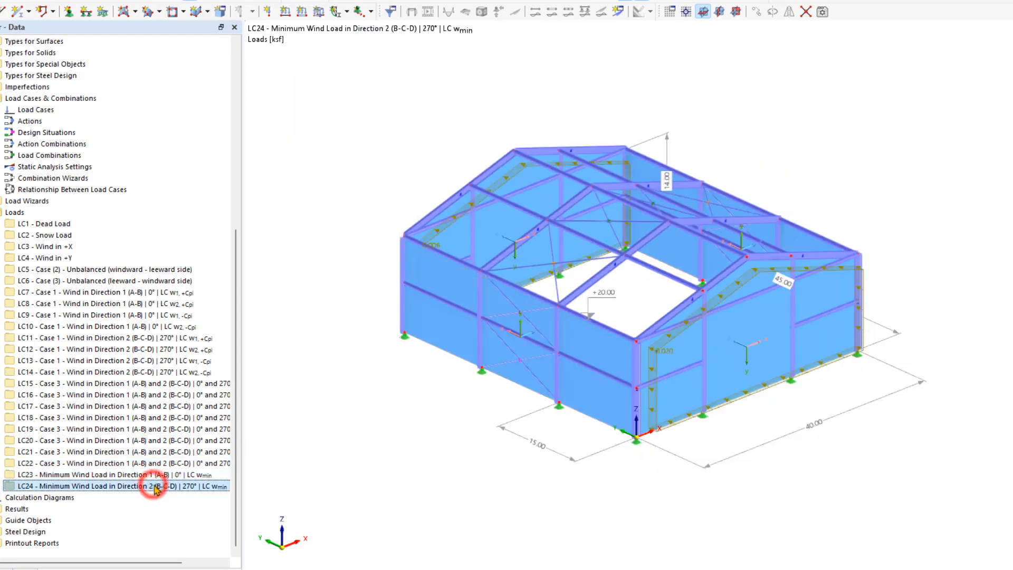
click(659, 419)
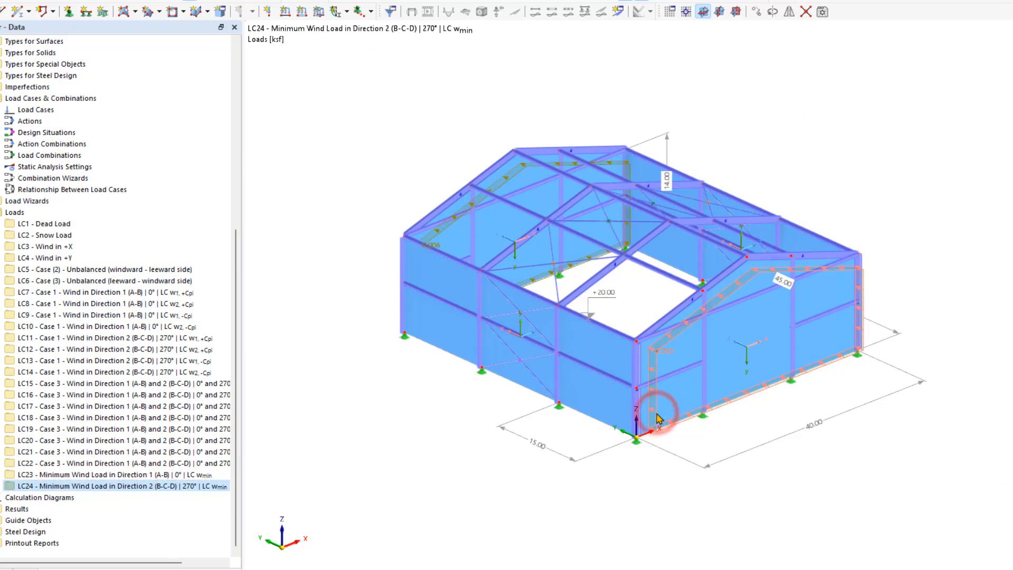
click(438, 232)
click(380, 172)
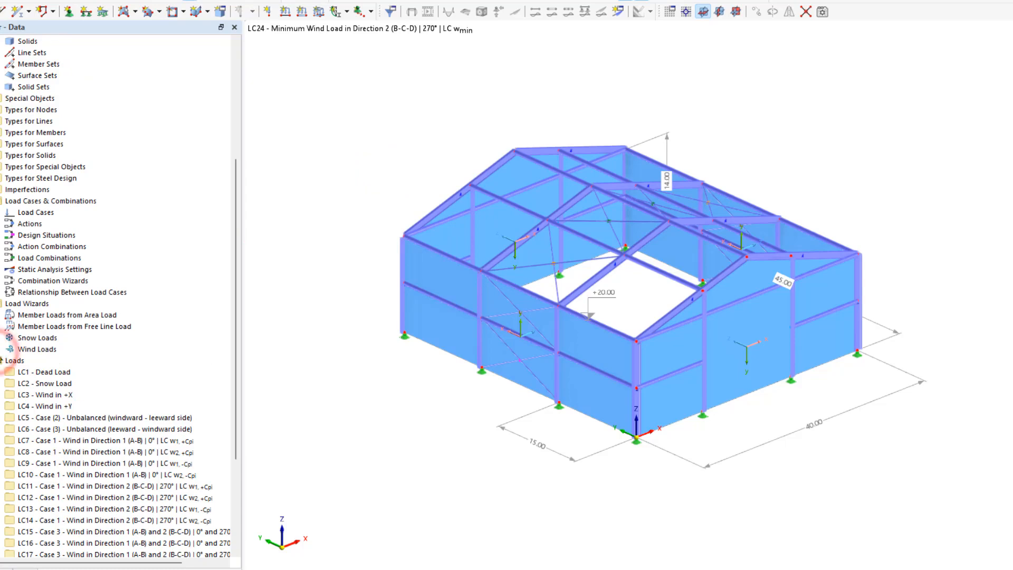
- Edit the Duopitch roof wind load wizard and change its type to Vertical walls with duopitch roof
click(0, 350)
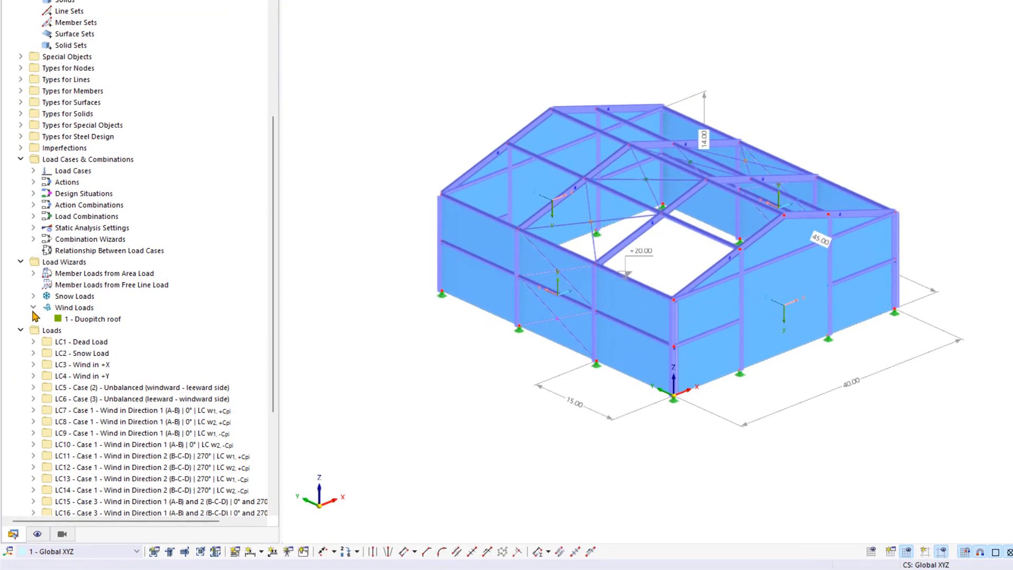
click(101, 321)
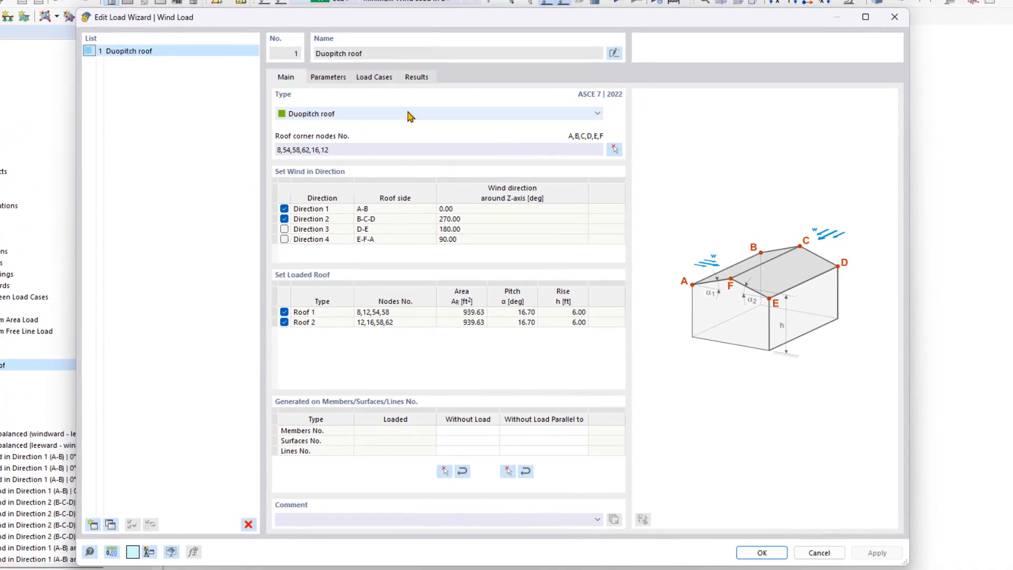
click(410, 115)
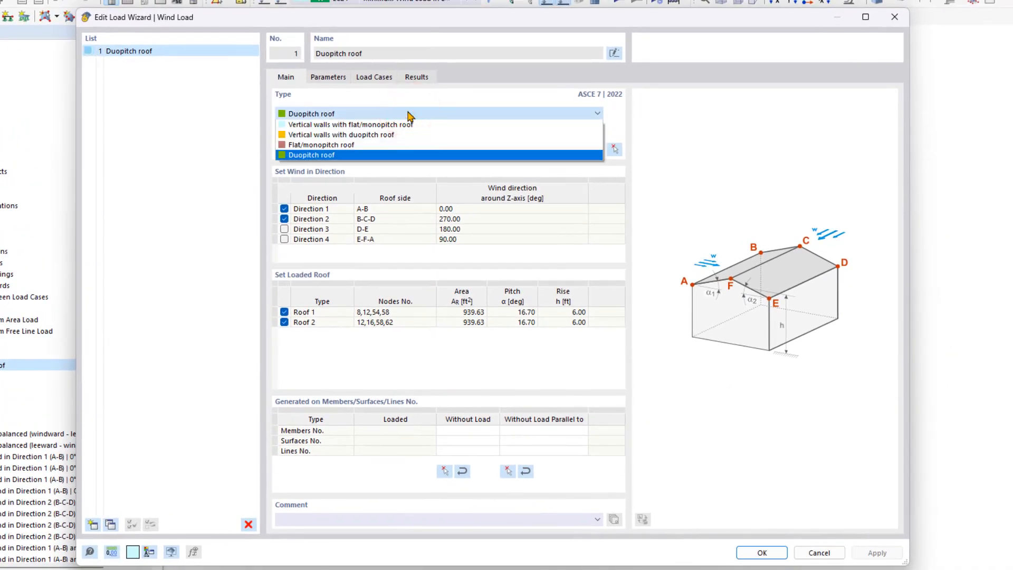
click(386, 133)
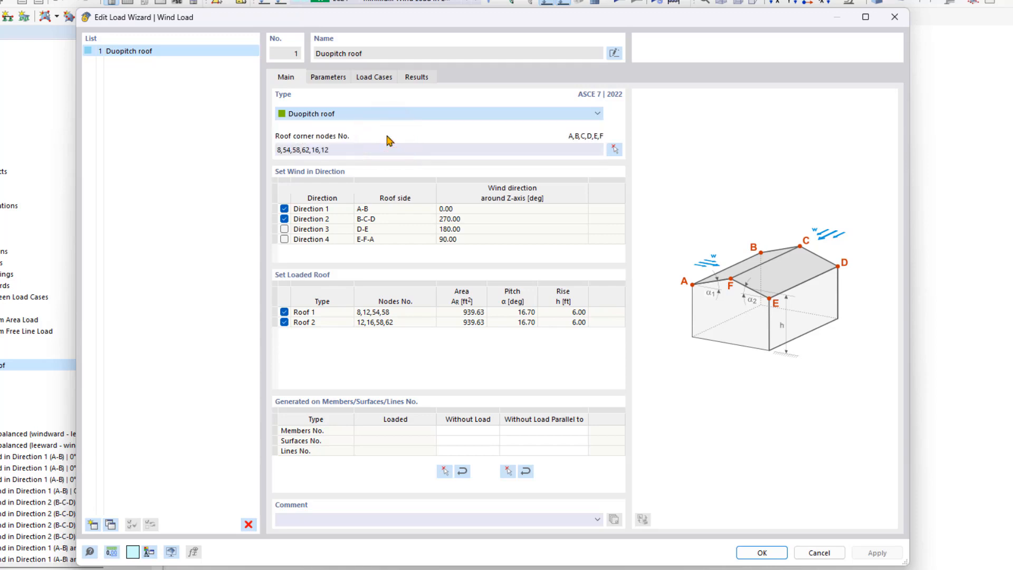
key(Down)
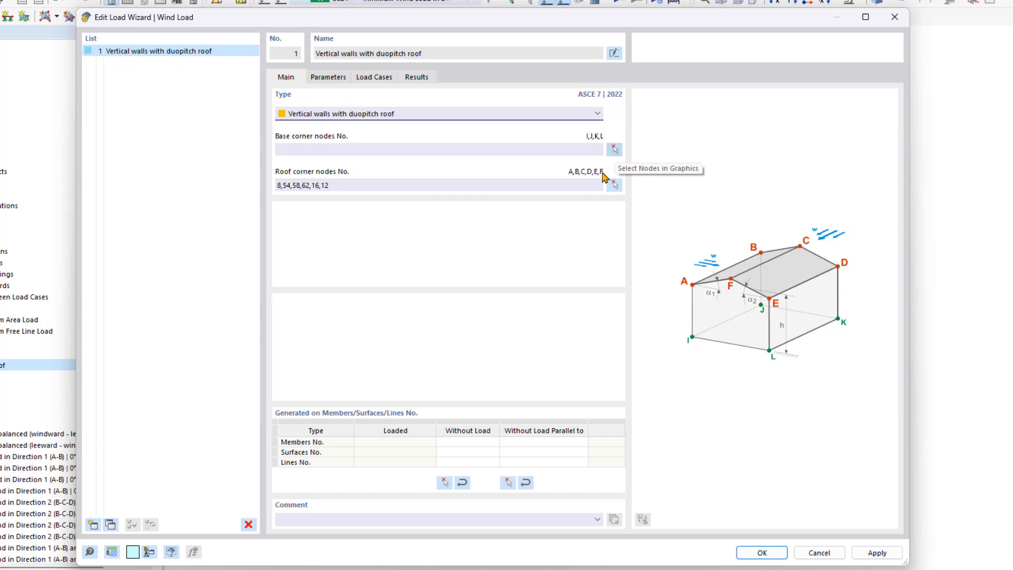
- Define the wind load wizard's base corner nodes by picking nodes 7, 53, 61 and 15 in the model
click(615, 150)
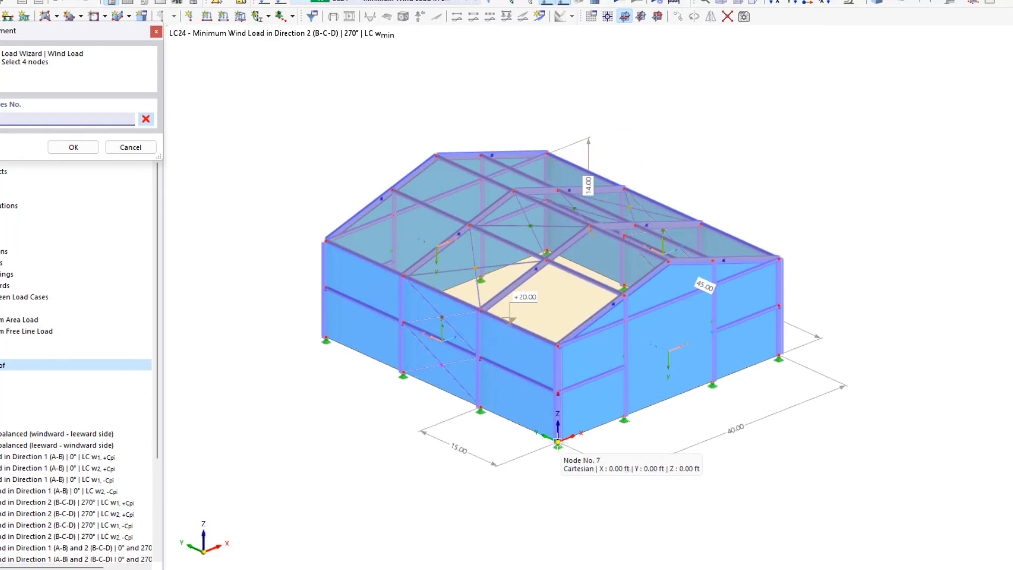
click(557, 442)
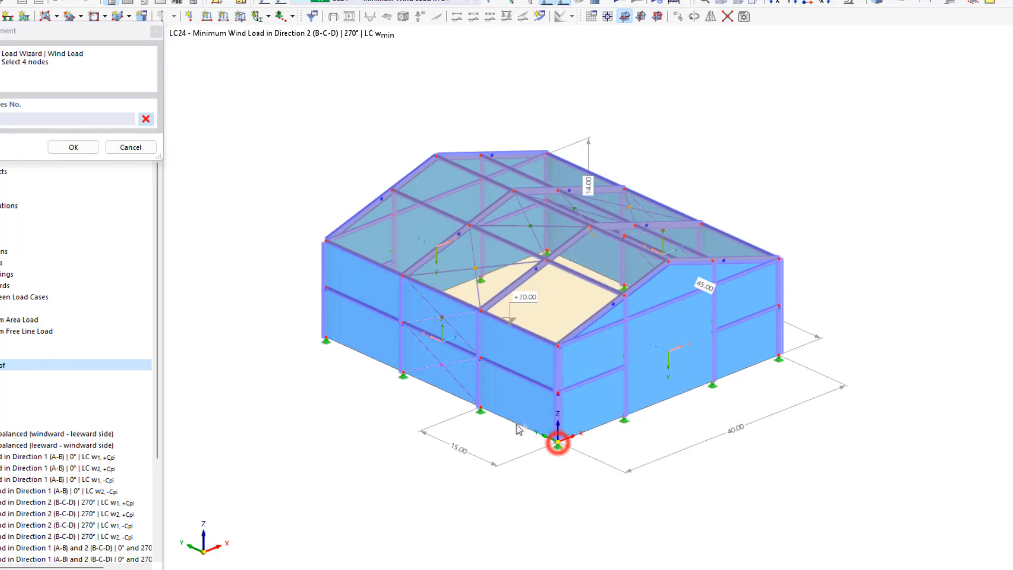
click(326, 338)
click(545, 248)
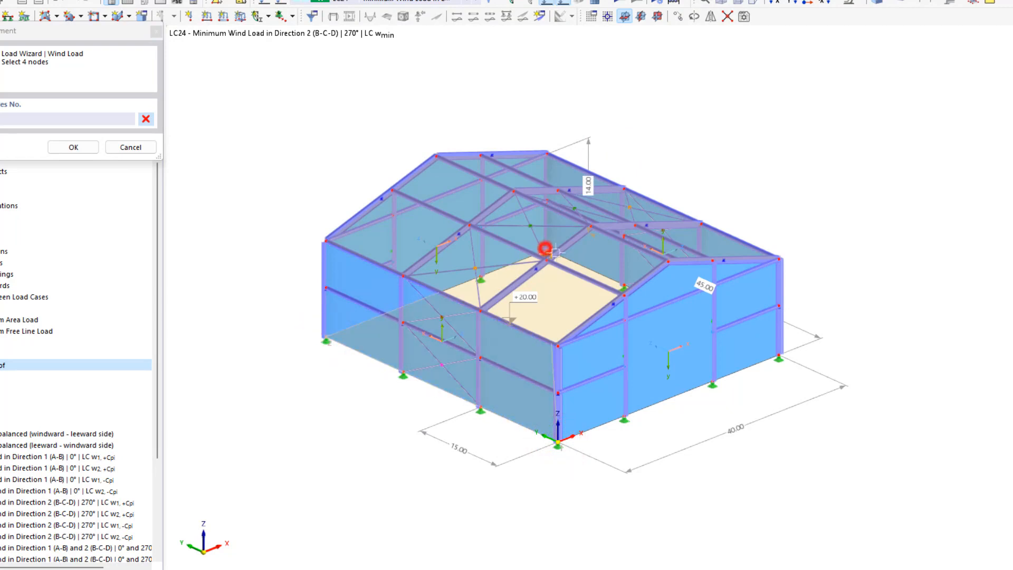
click(779, 359)
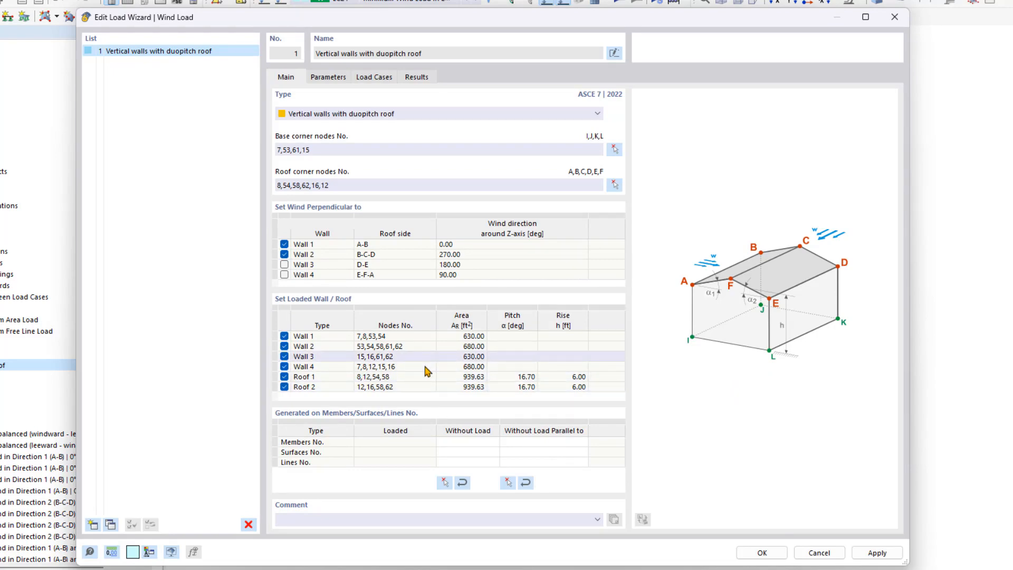
- Reset the load case assignments of the minimum wind loads in both directions, generate new load cases for them and confirm the wind load wizard
click(329, 79)
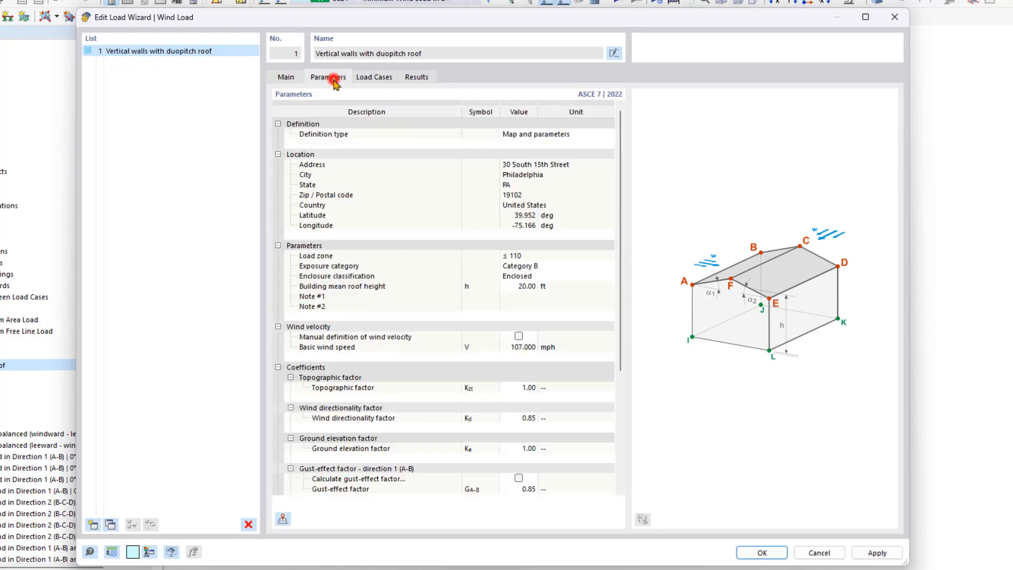
click(372, 78)
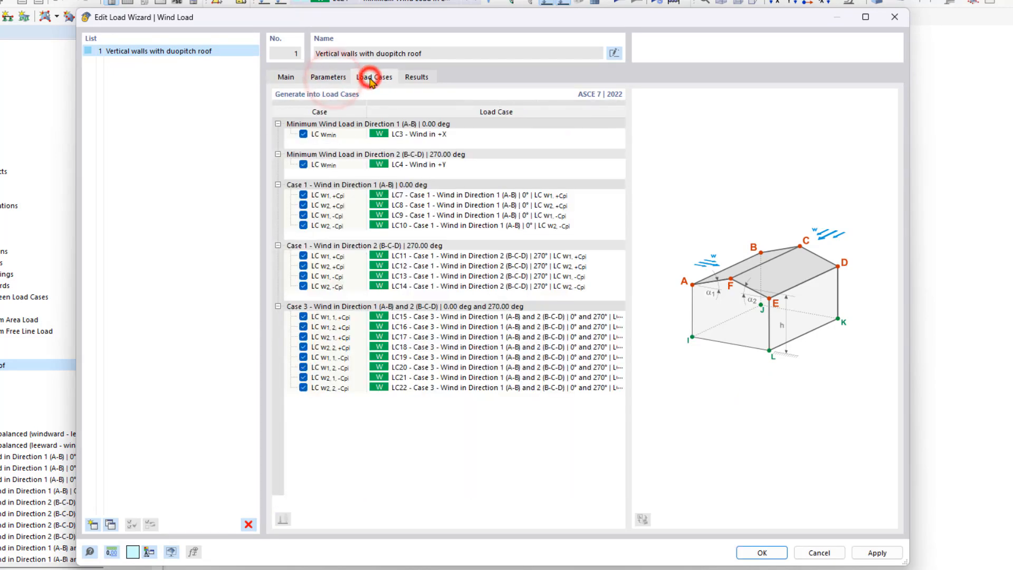
click(303, 134)
click(304, 165)
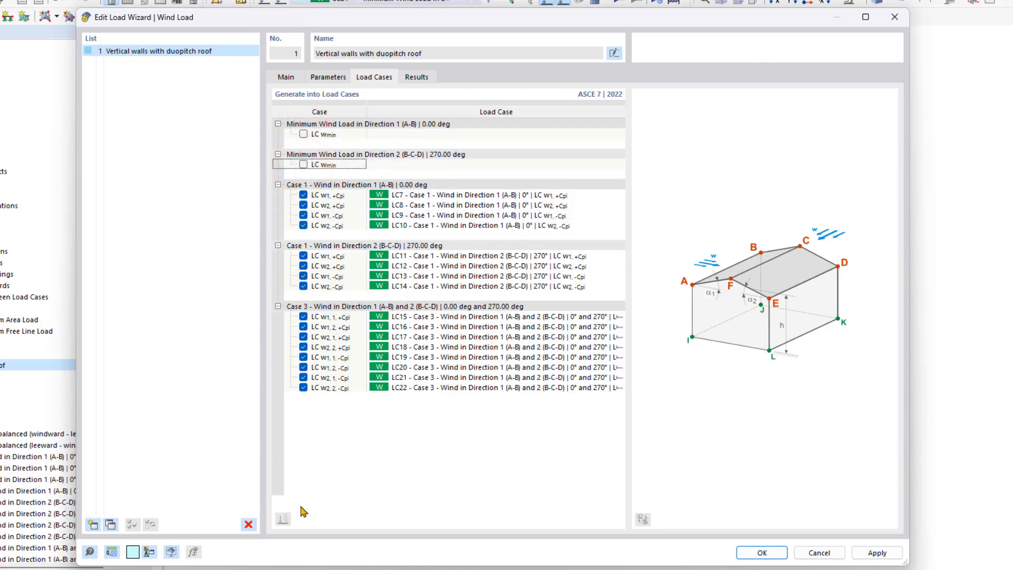
click(303, 164)
click(303, 134)
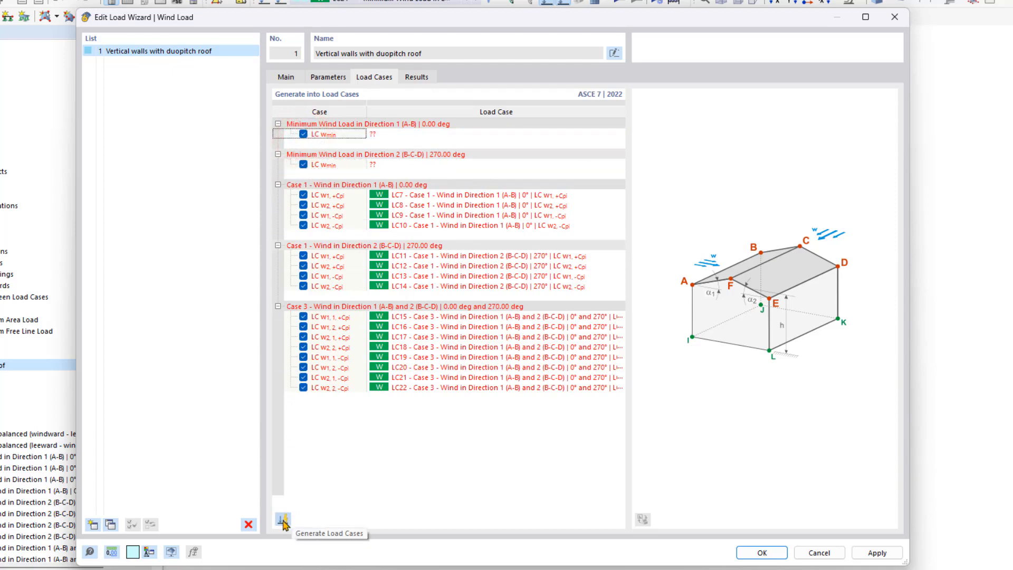
click(284, 519)
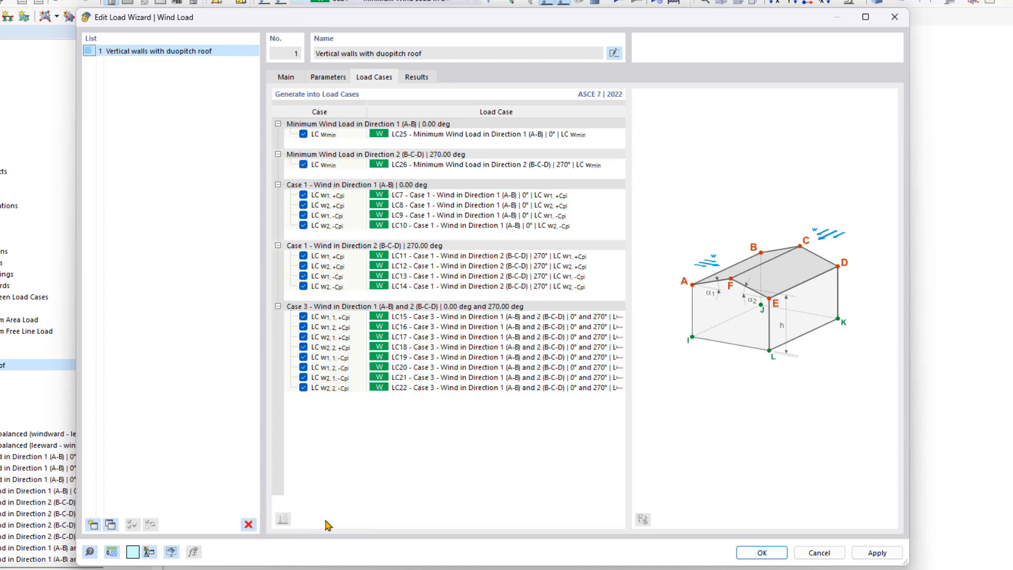
click(755, 552)
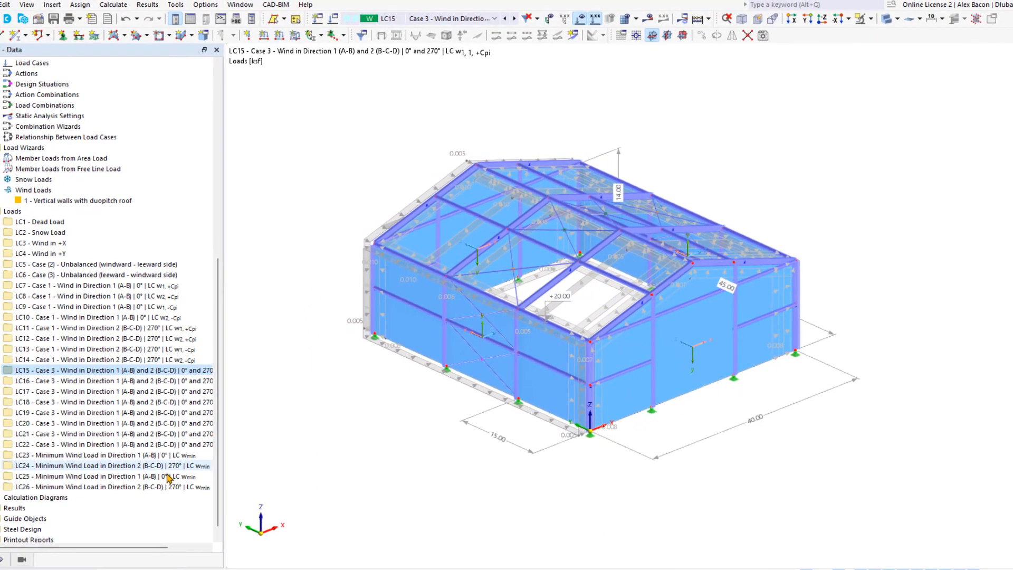
- Delete the obsolete minimum wind load cases LC23 and LC24
click(96, 456)
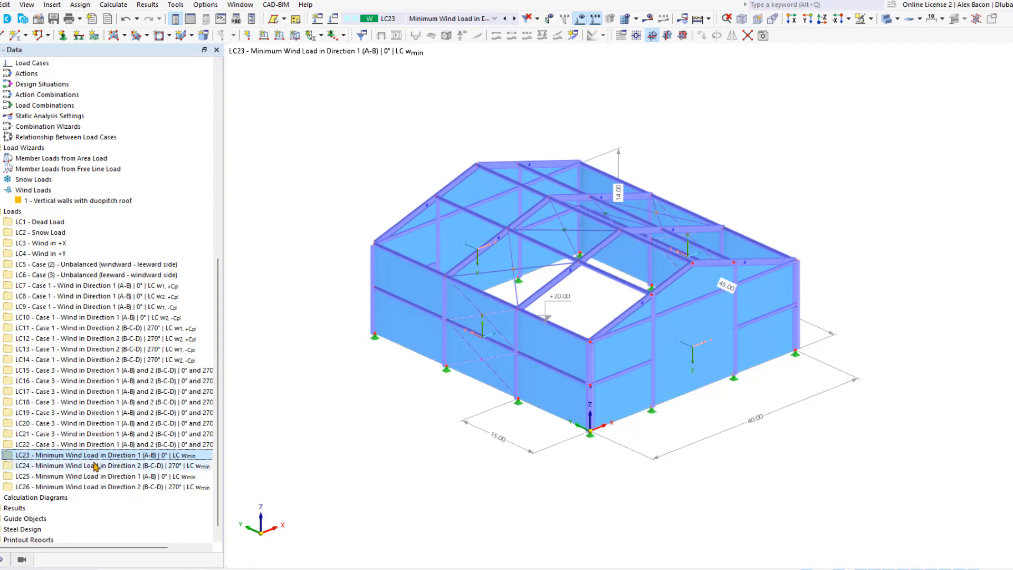
click(91, 466)
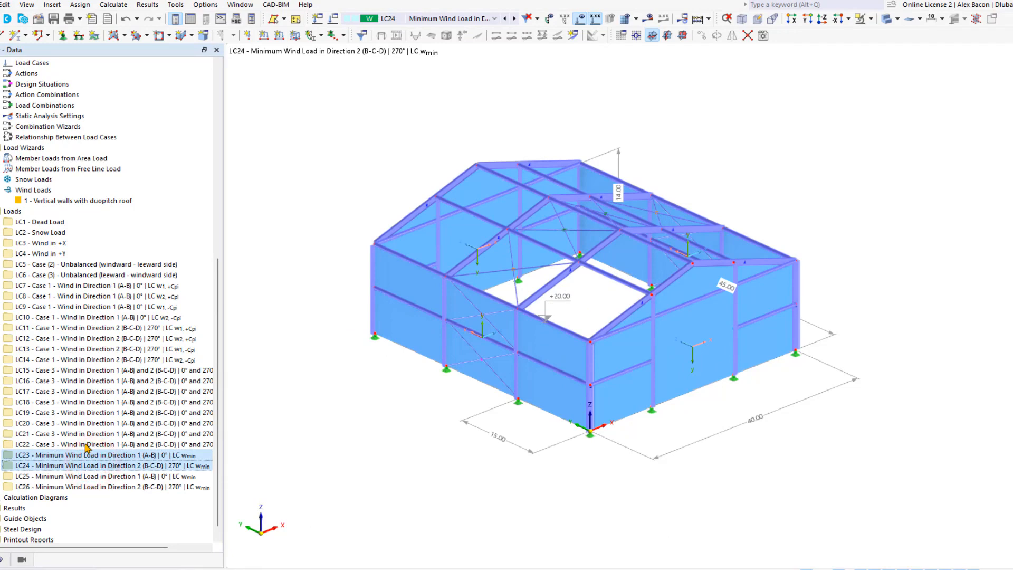
key(Delete)
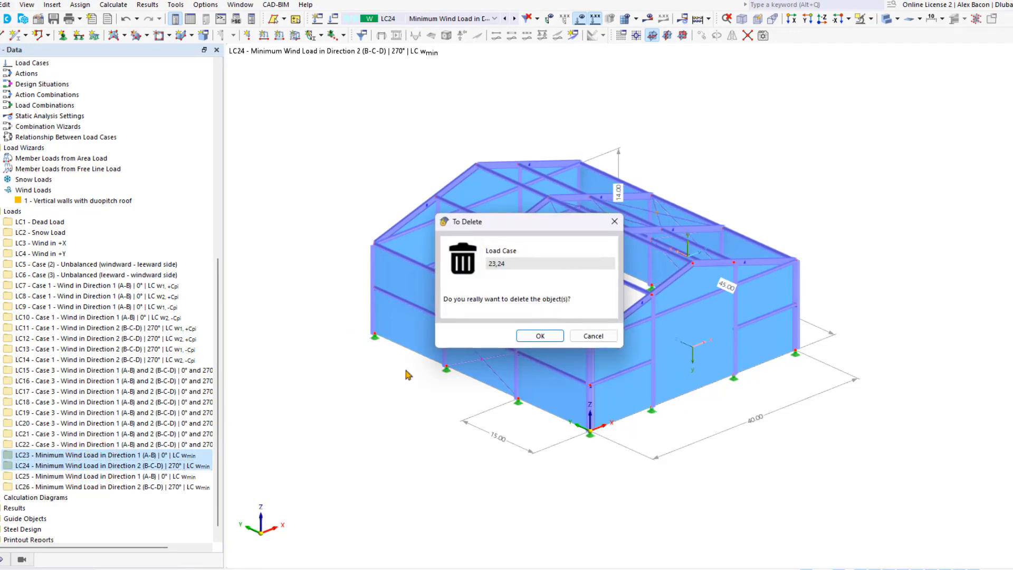
click(544, 338)
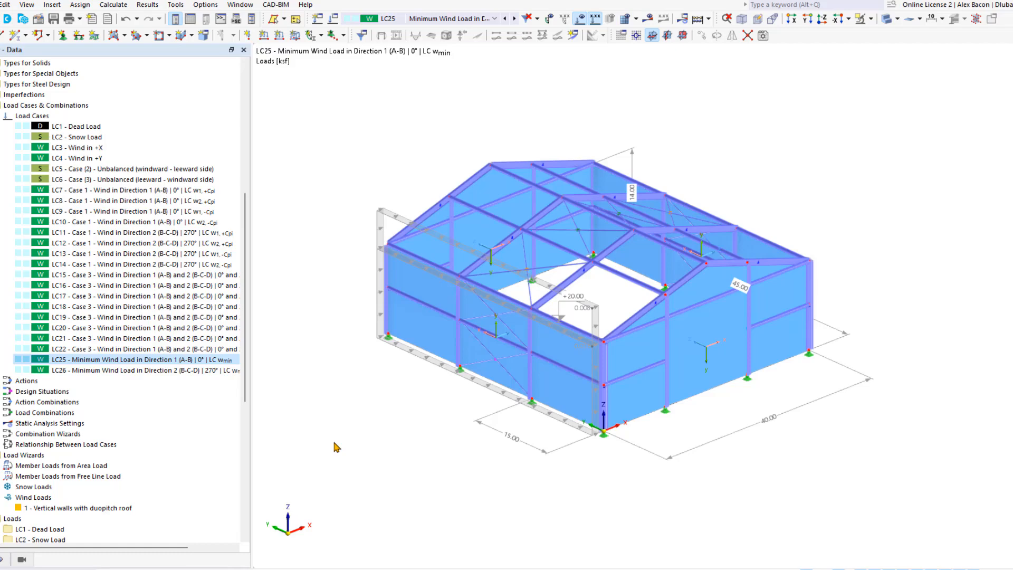
- Color the rendered members by member type and switch the model to transparent rendering
click(5, 560)
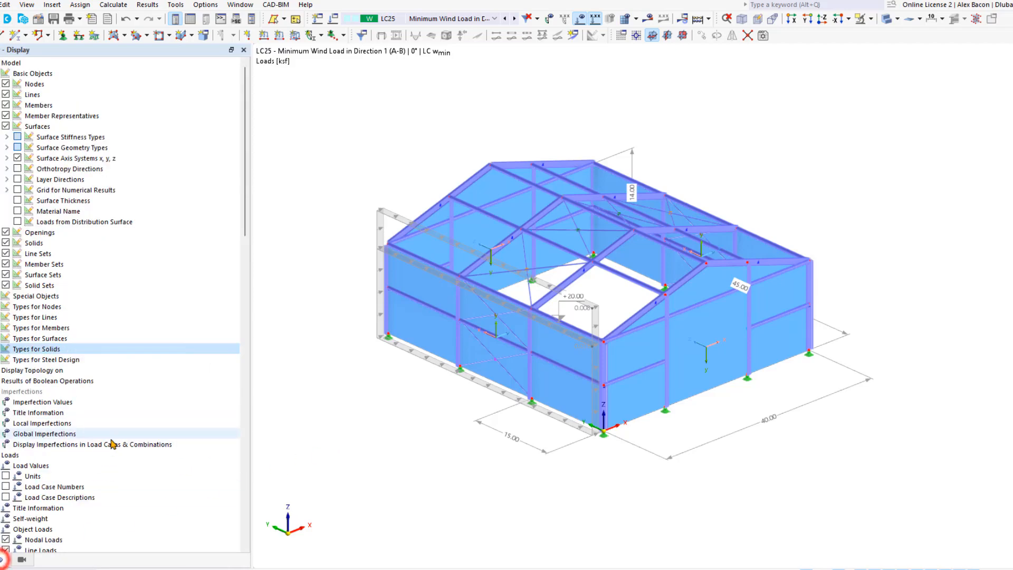
scroll(113, 444, down, 13)
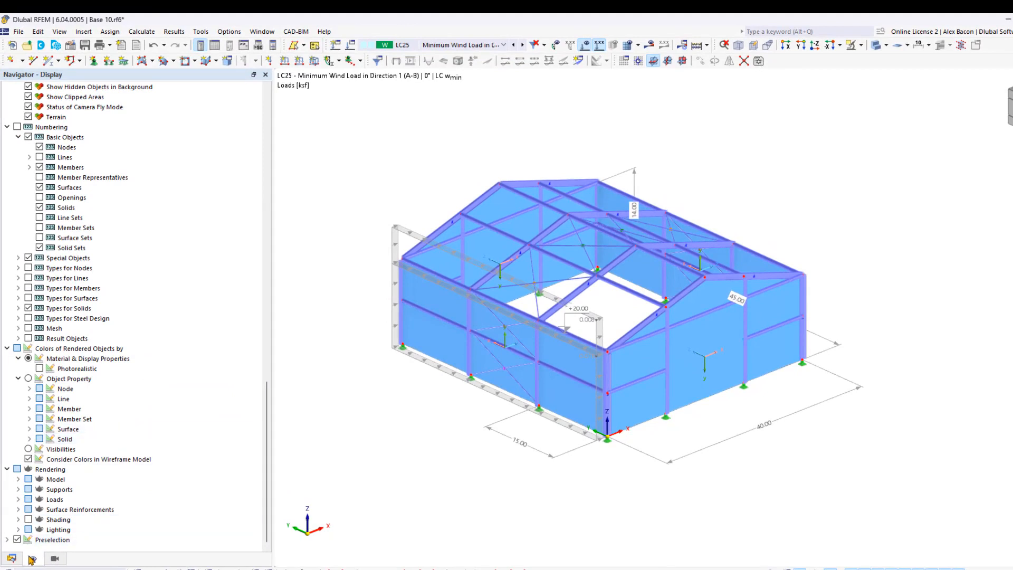
click(30, 409)
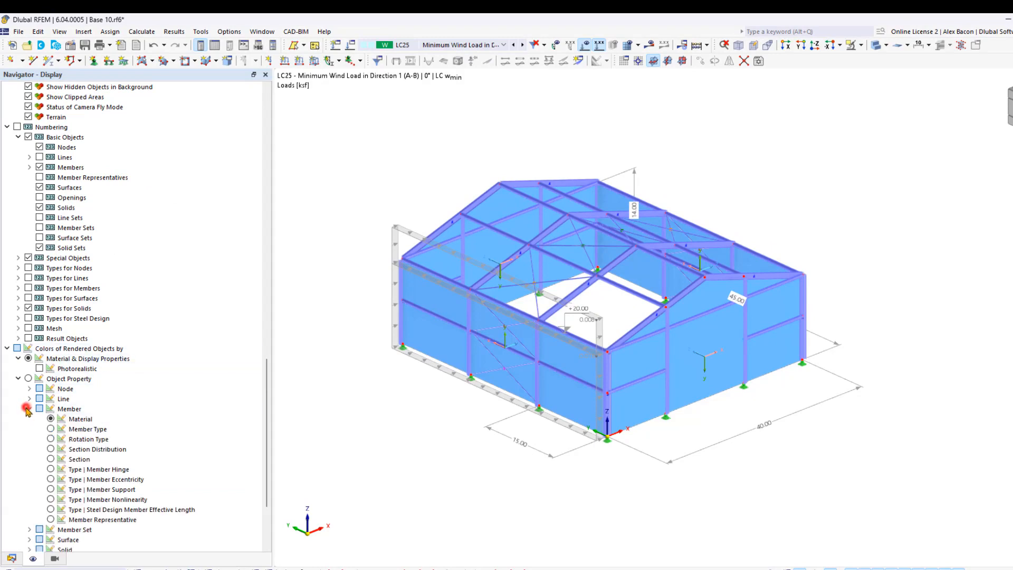
click(51, 429)
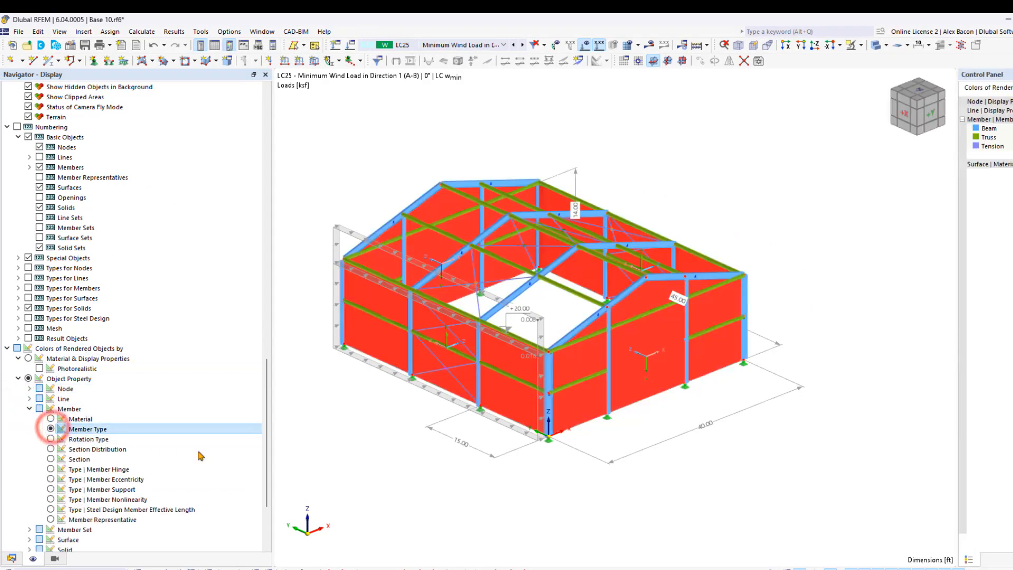
click(413, 486)
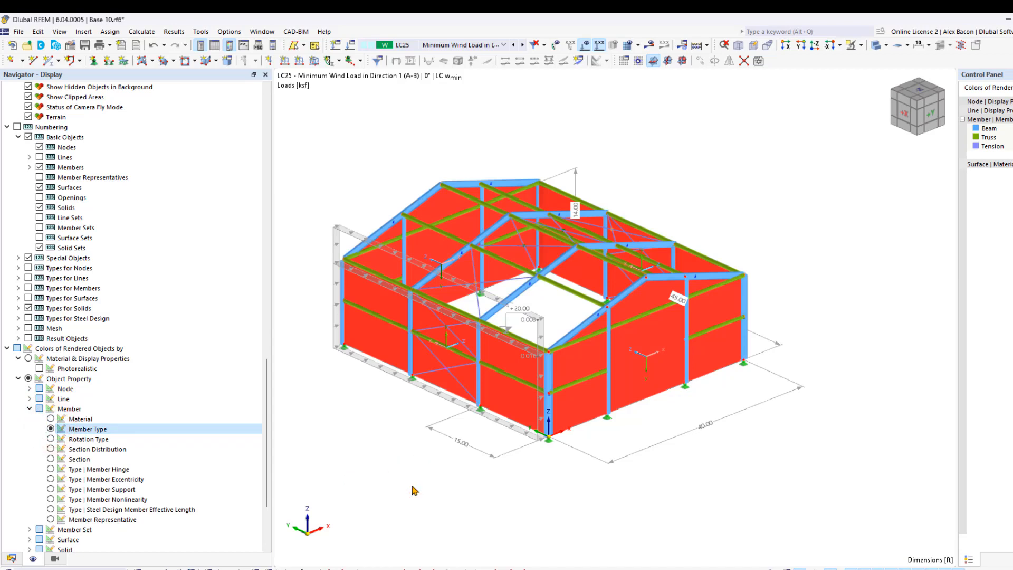
click(874, 45)
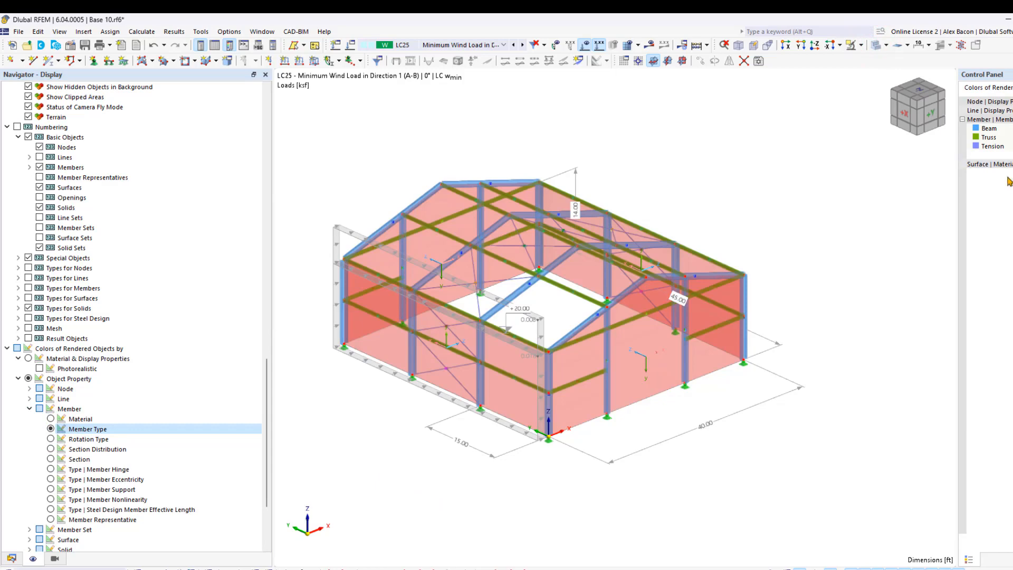
- Examine the tension bracing members in the roof and walls up close
click(989, 149)
click(986, 144)
scroll(542, 279, up, 3)
middle_drag(708, 227, 543, 278)
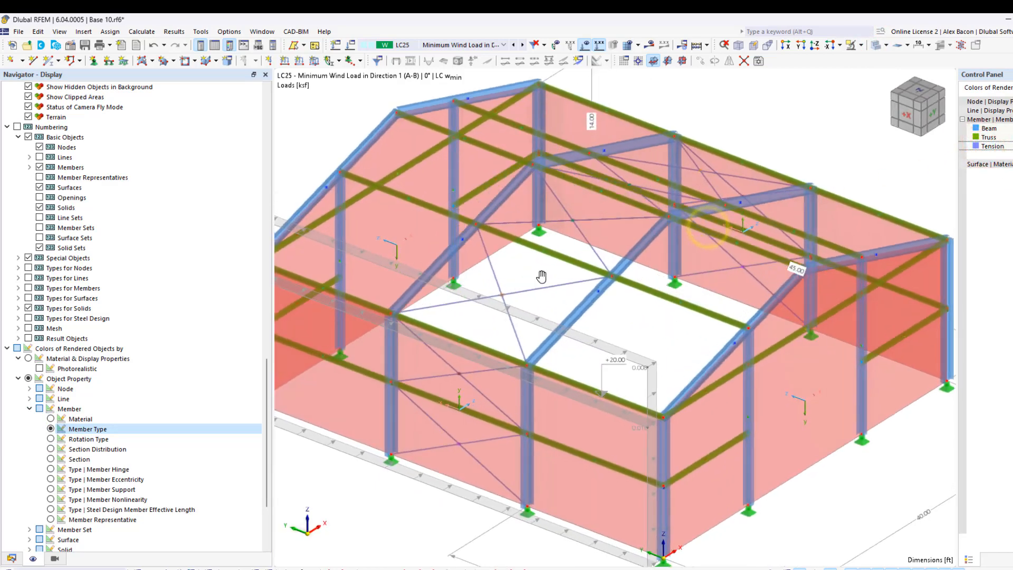
mouse_move(544, 281)
scroll(436, 520, down, 3)
middle_drag(434, 513, 448, 466)
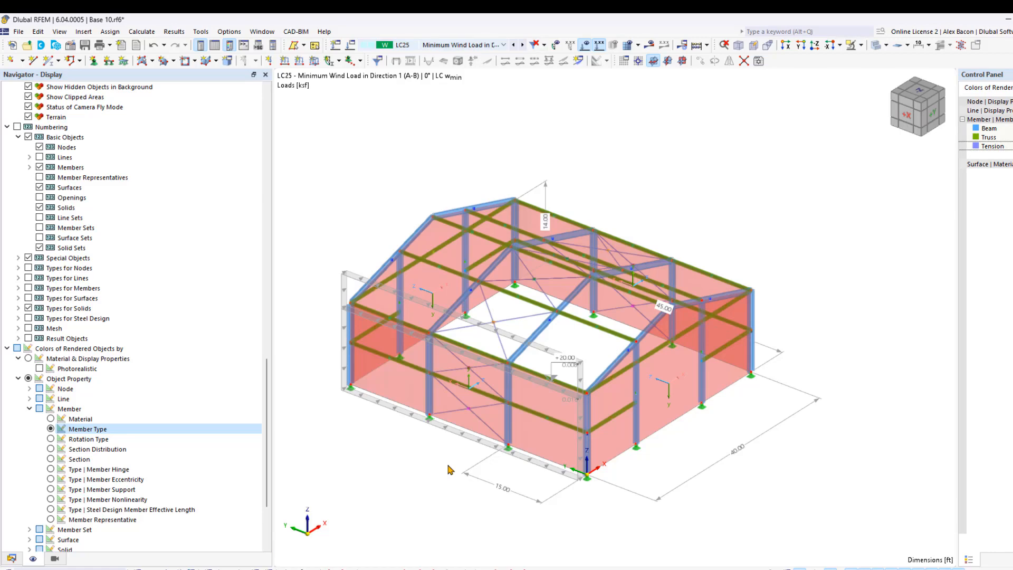
- Review the reactivation settings for failing members in static analysis settings SA1, including the reduced stiffness option, and leave without changes
click(12, 559)
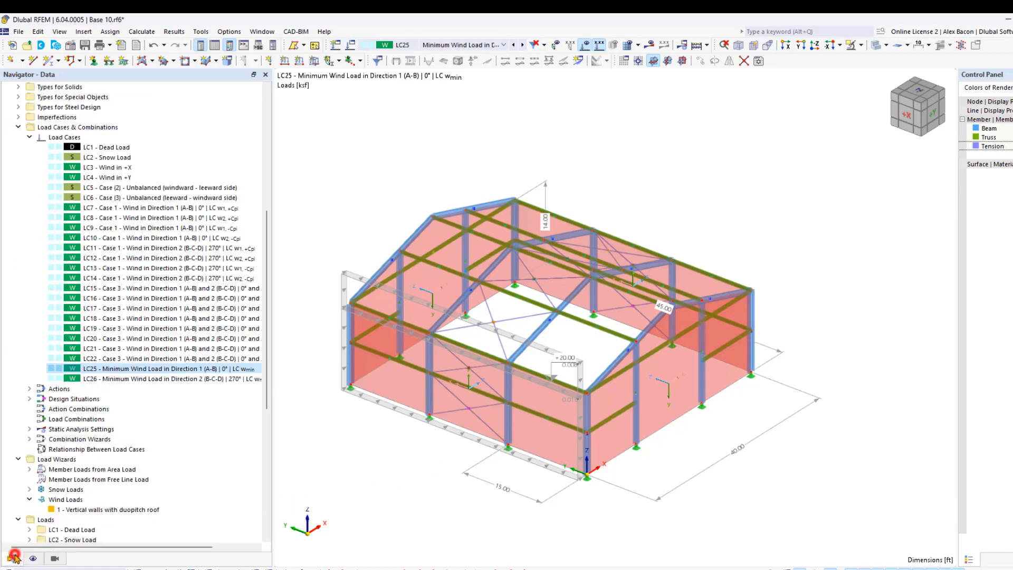
scroll(120, 451, down, 7)
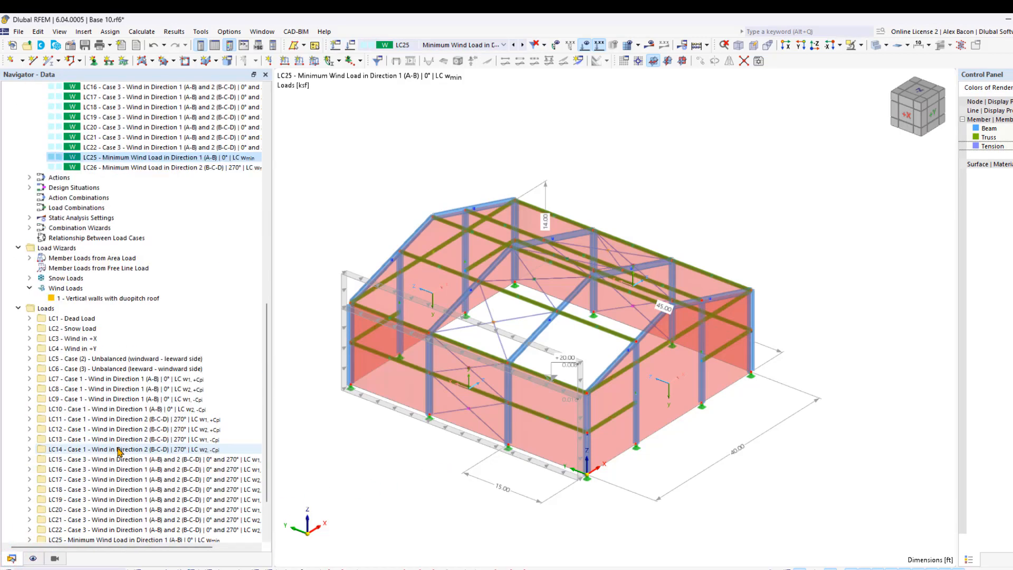
scroll(120, 451, up, 6)
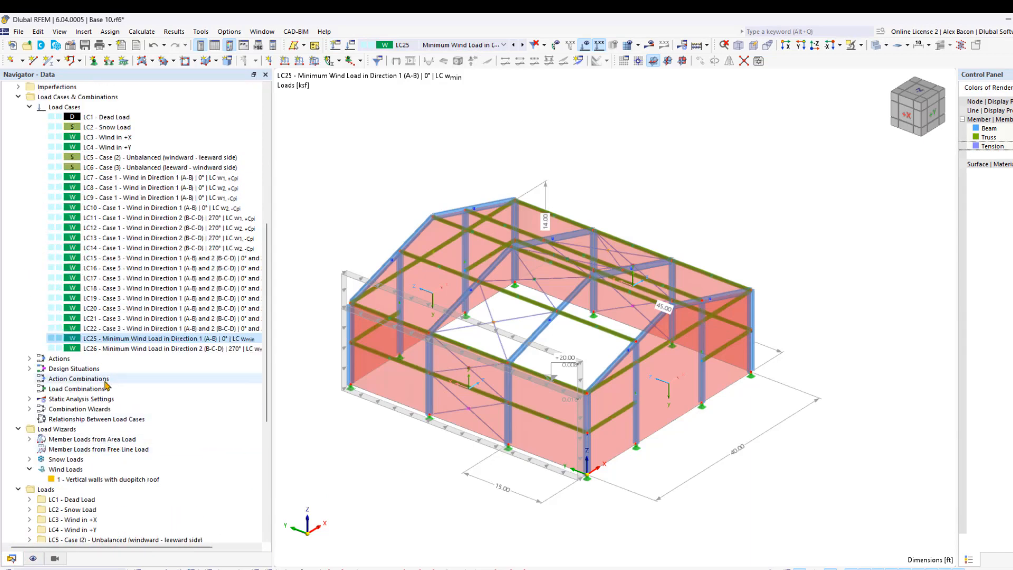
right_click(109, 396)
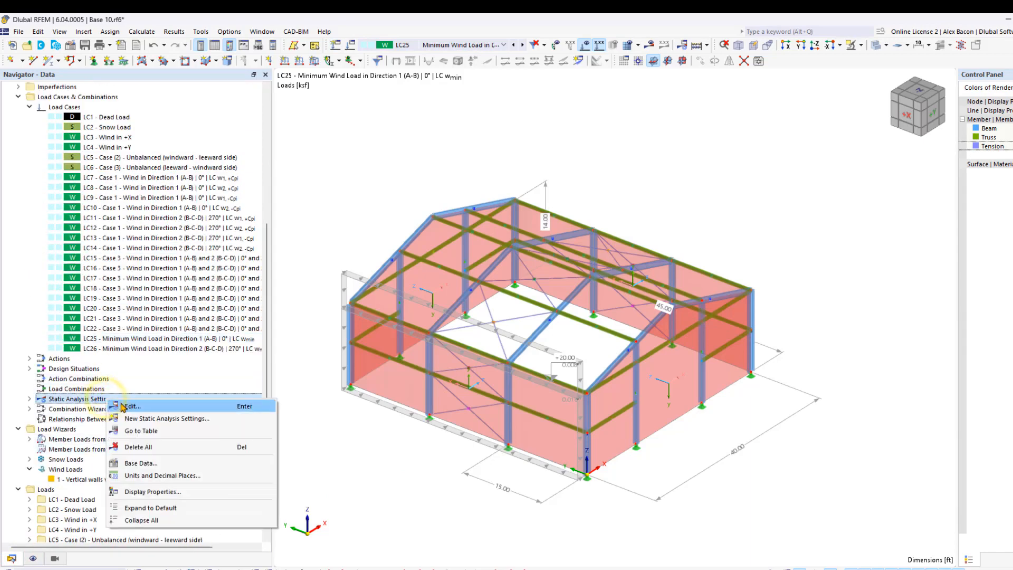
click(121, 406)
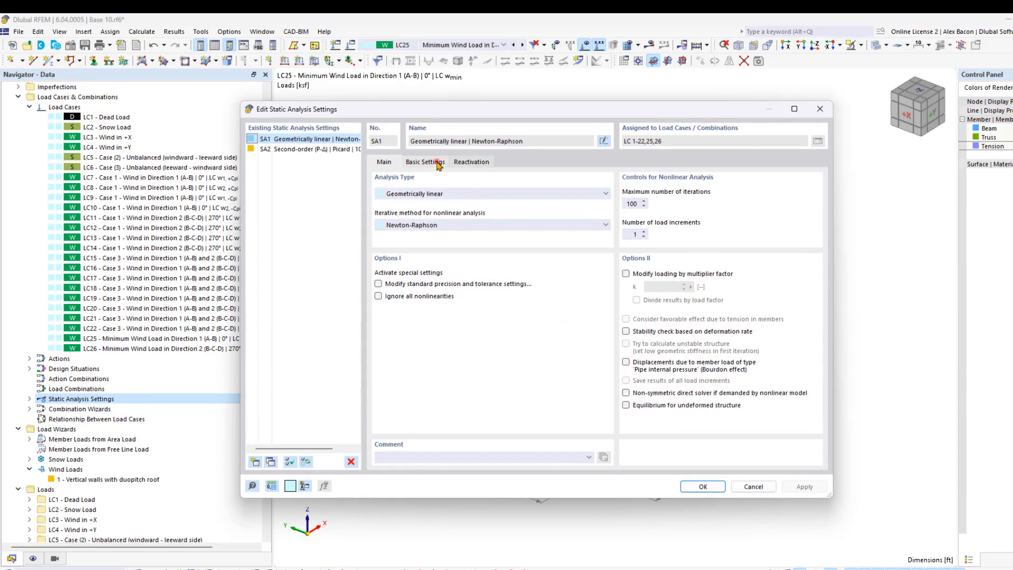
click(436, 162)
click(458, 161)
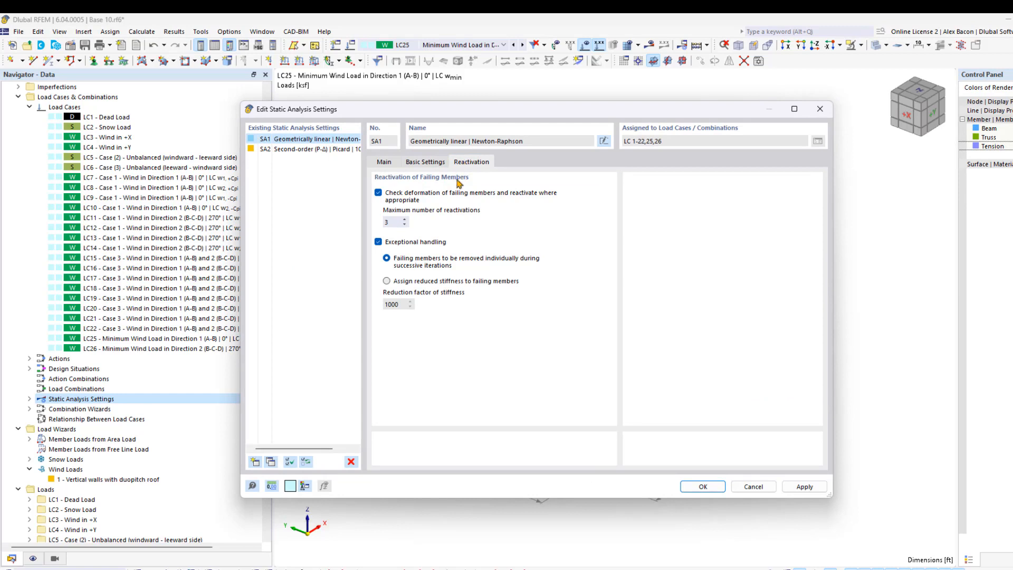
click(439, 283)
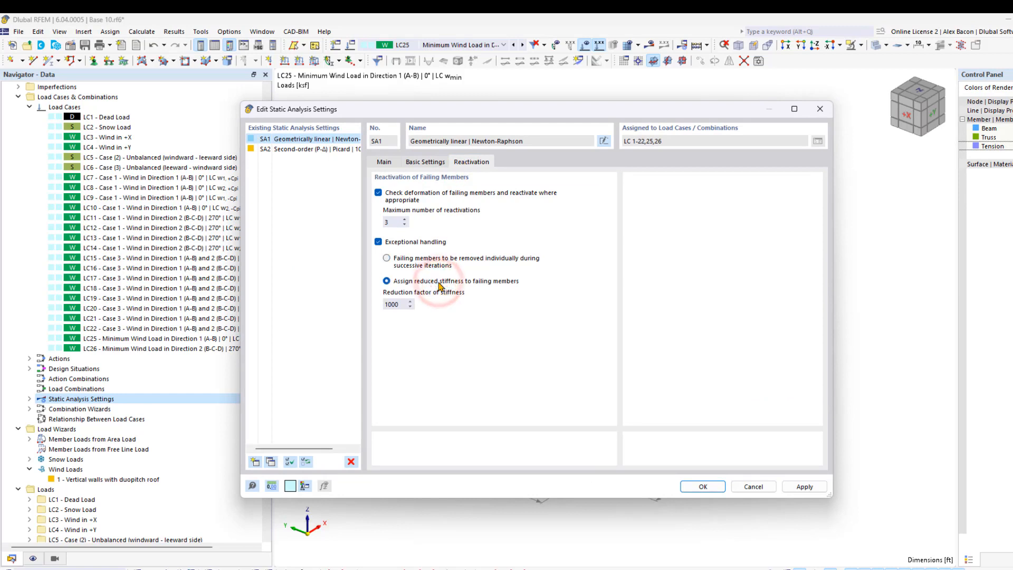
click(427, 262)
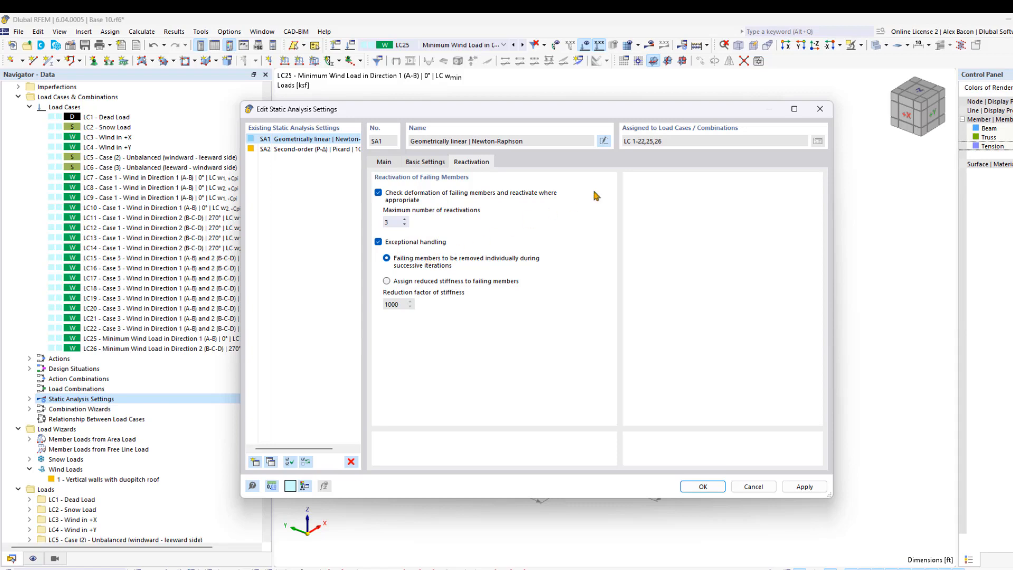
click(815, 107)
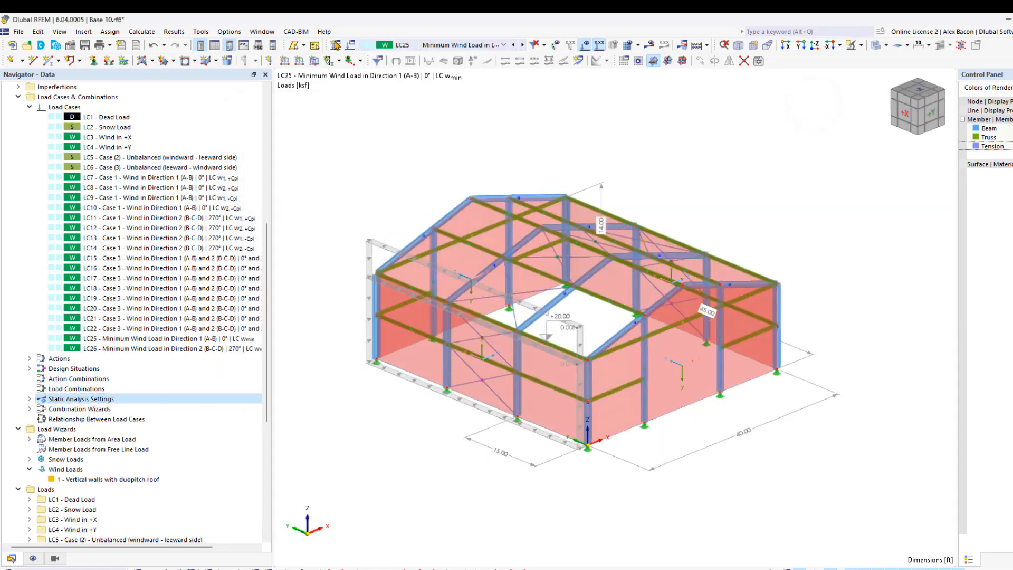
- Create a new static analysis load case with the action category Self-straining force, permanent
click(335, 44)
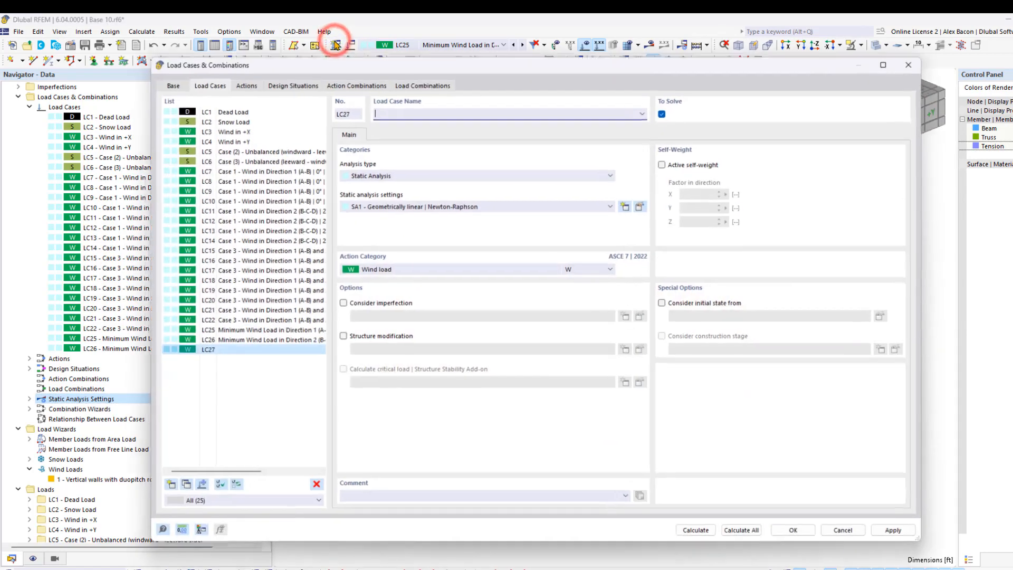
click(430, 269)
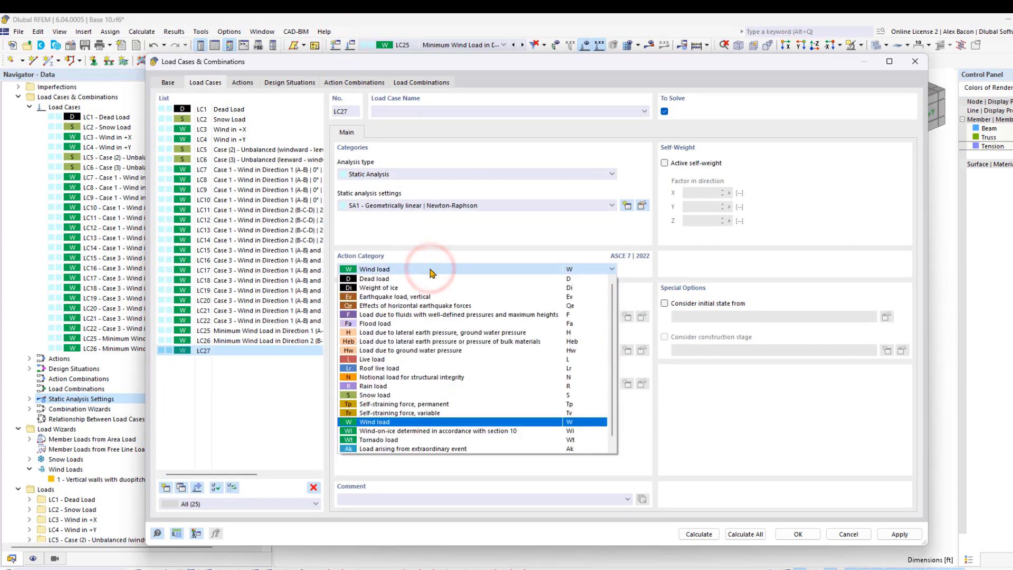
click(428, 404)
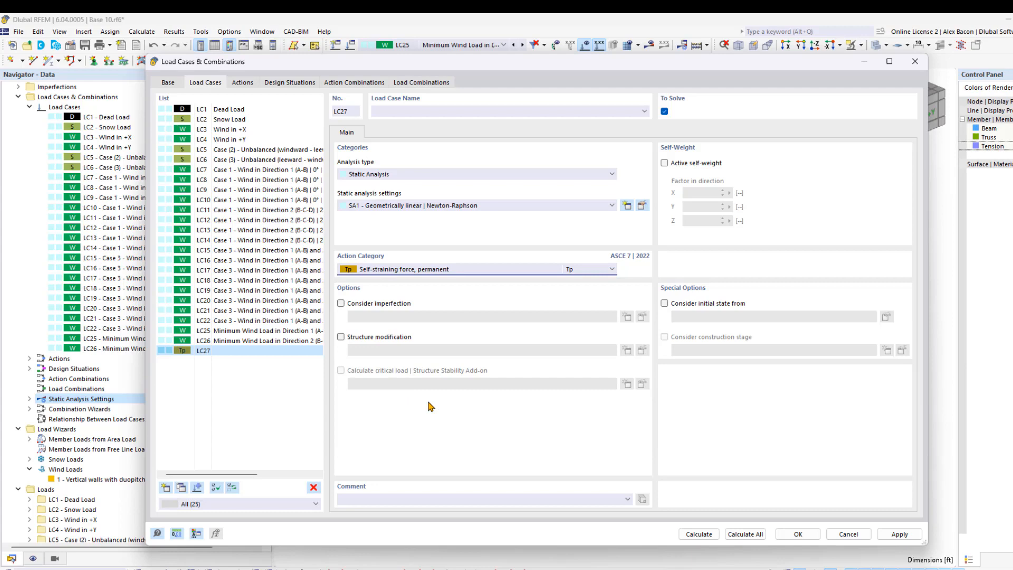
click(791, 534)
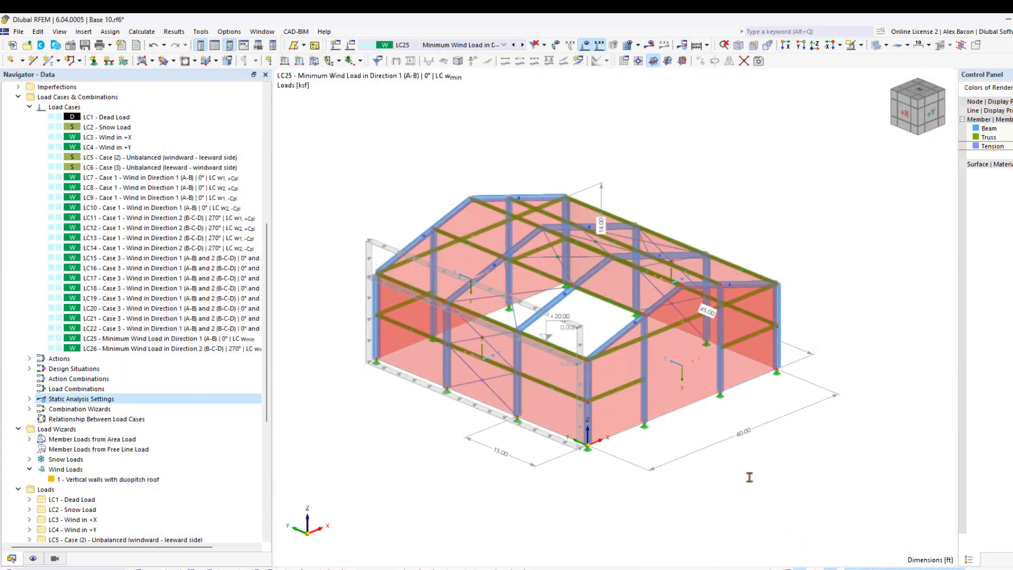
- Name the self-straining load case LC27 Prestress and confirm it
click(409, 44)
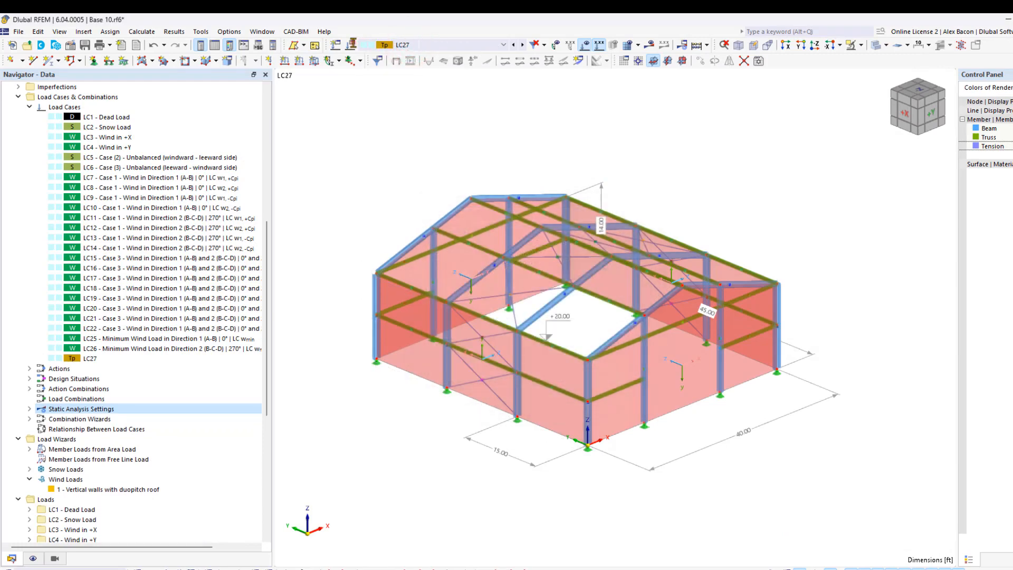
click(351, 44)
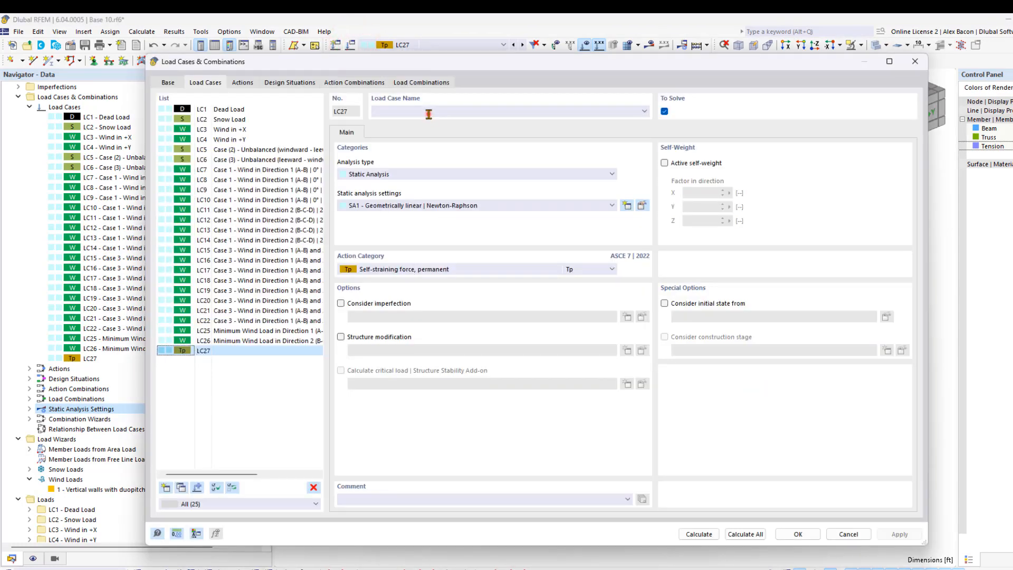
click(422, 111)
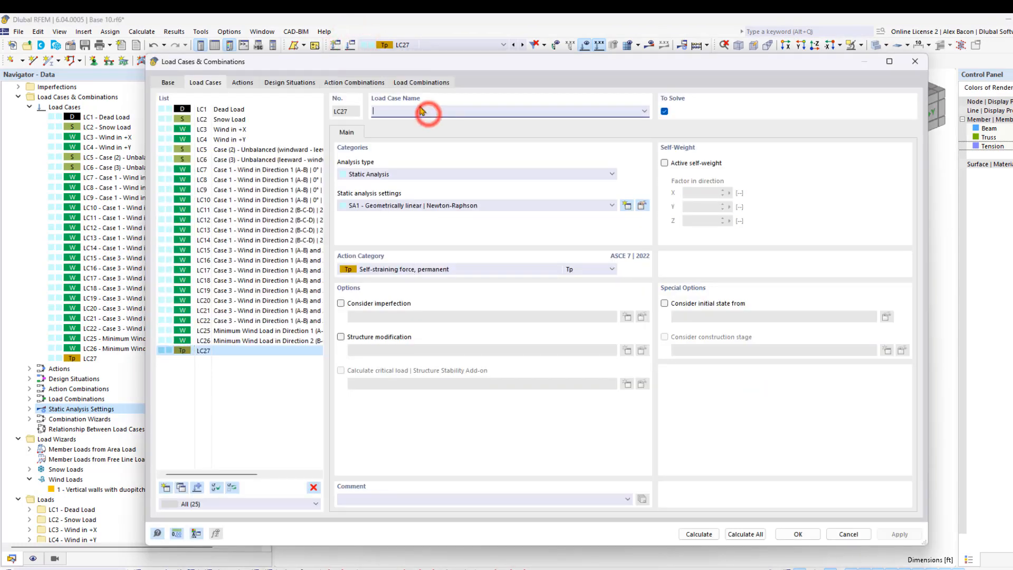
text(Prest)
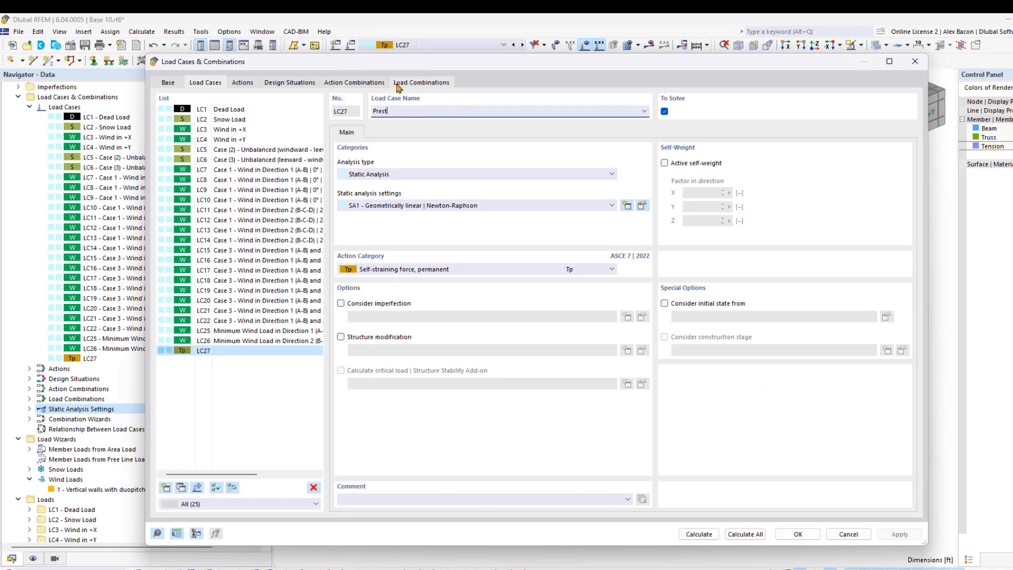
text(ress)
click(798, 534)
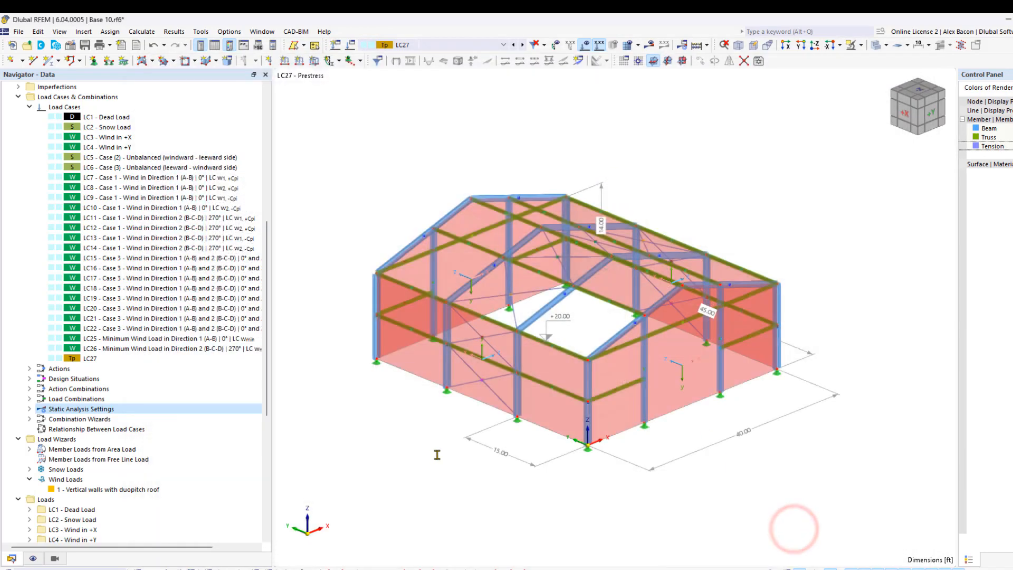
click(436, 453)
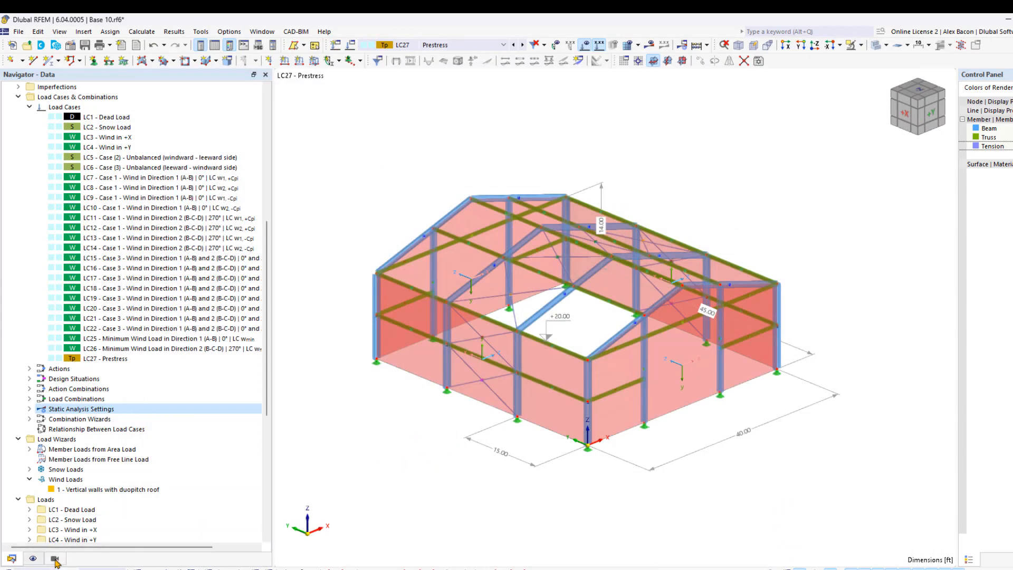
- Activate the generated visibilities by member type instead of by material, showing only the tension members
click(55, 559)
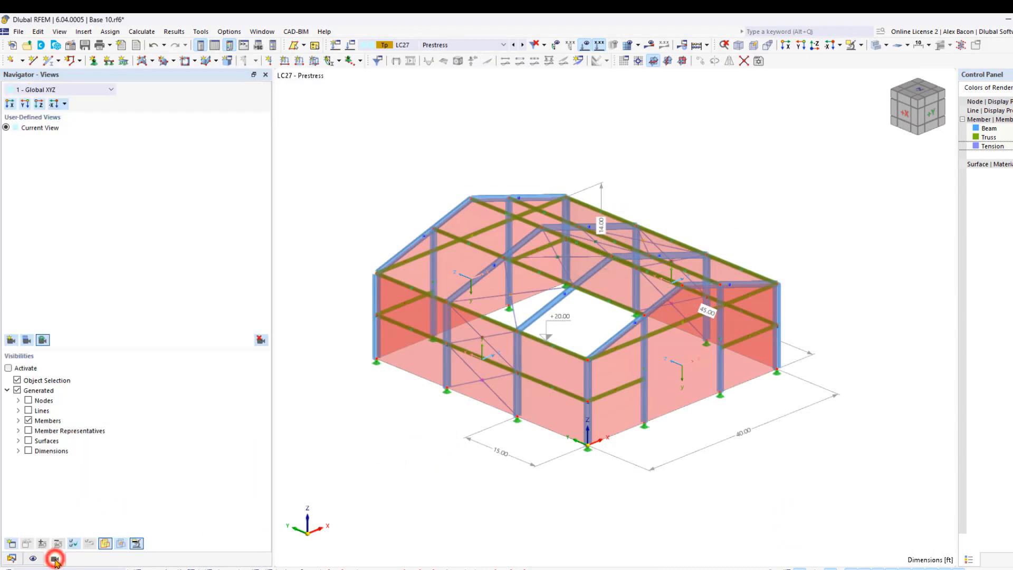
click(9, 369)
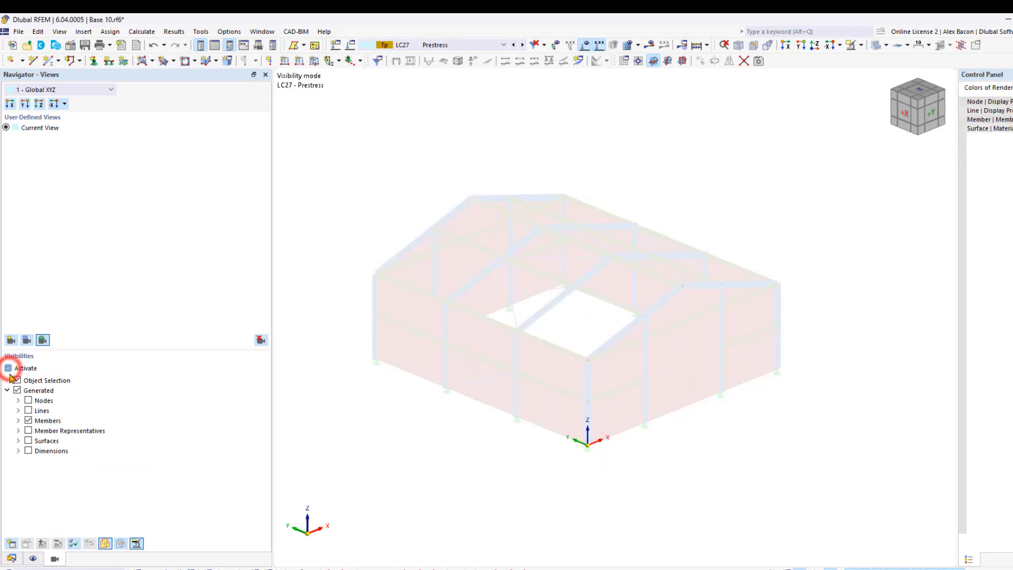
click(18, 421)
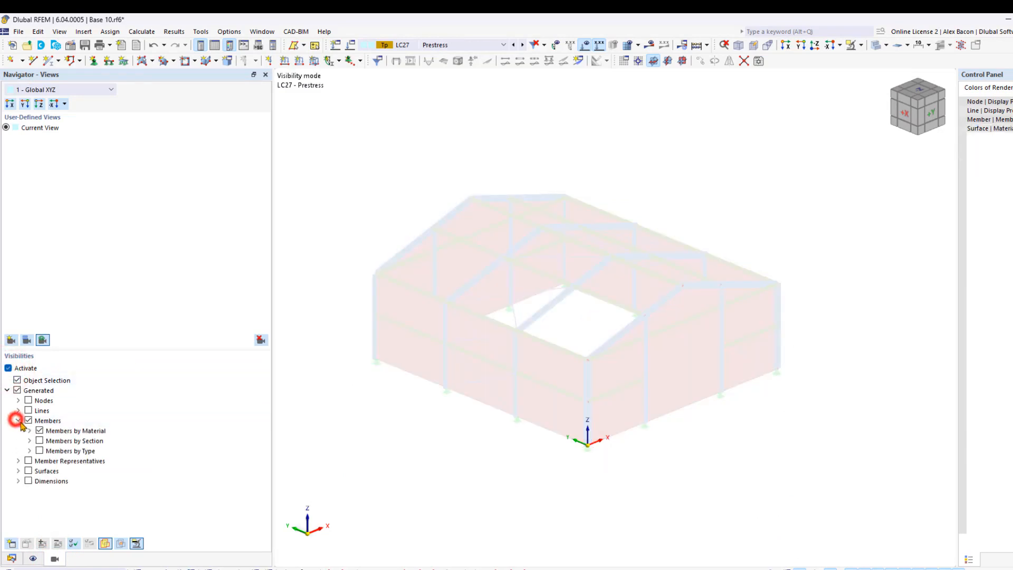
click(40, 431)
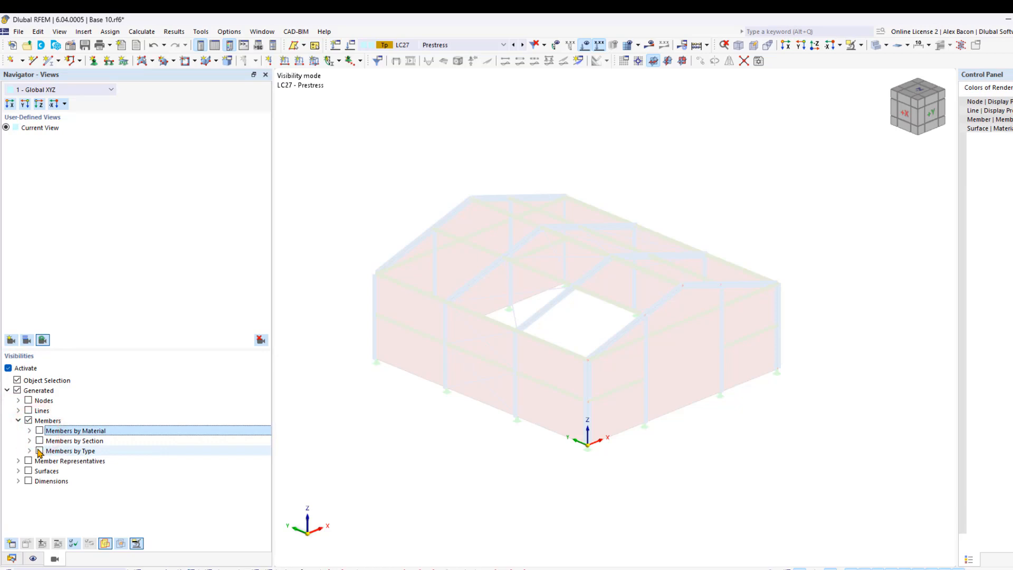
click(40, 451)
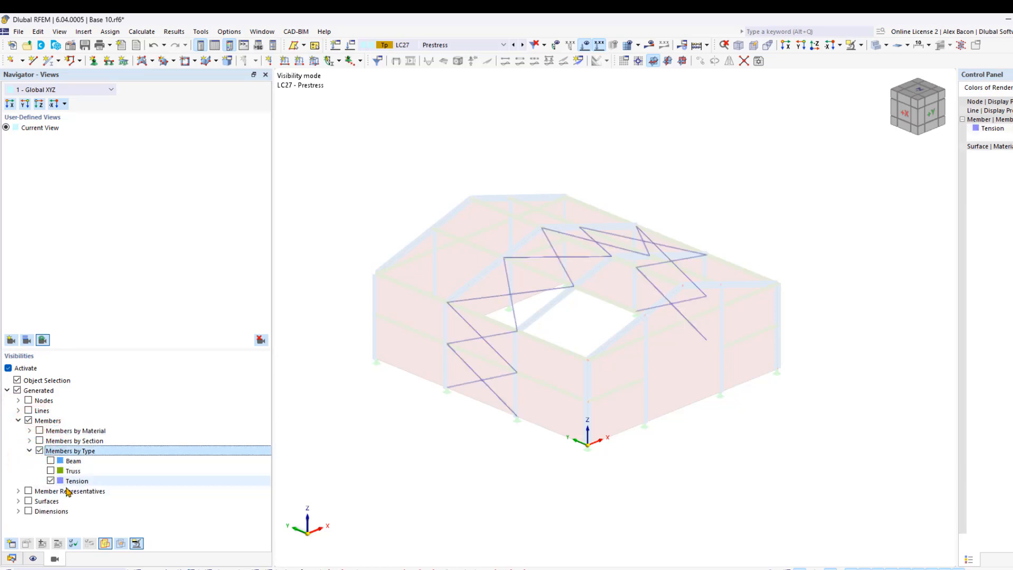
click(452, 468)
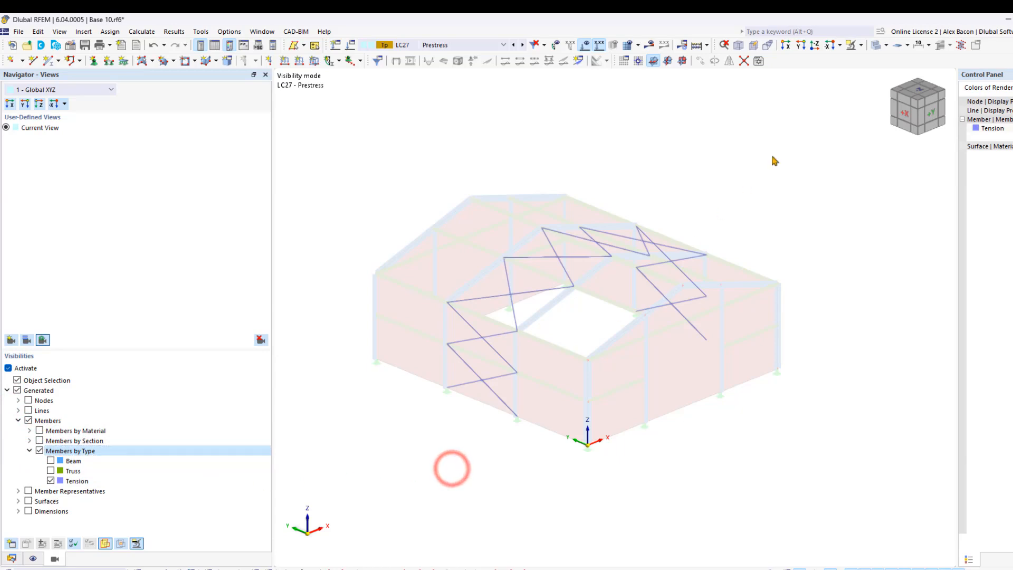
- Apply an axial displacement member load of 0.5 in to all tension members in load case LC27
drag(779, 149, 361, 499)
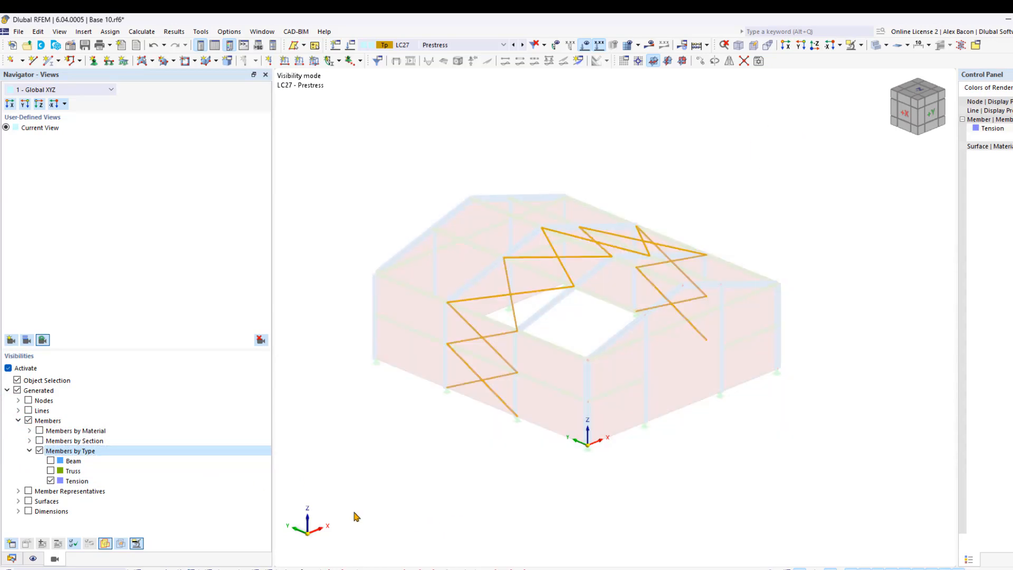
click(299, 61)
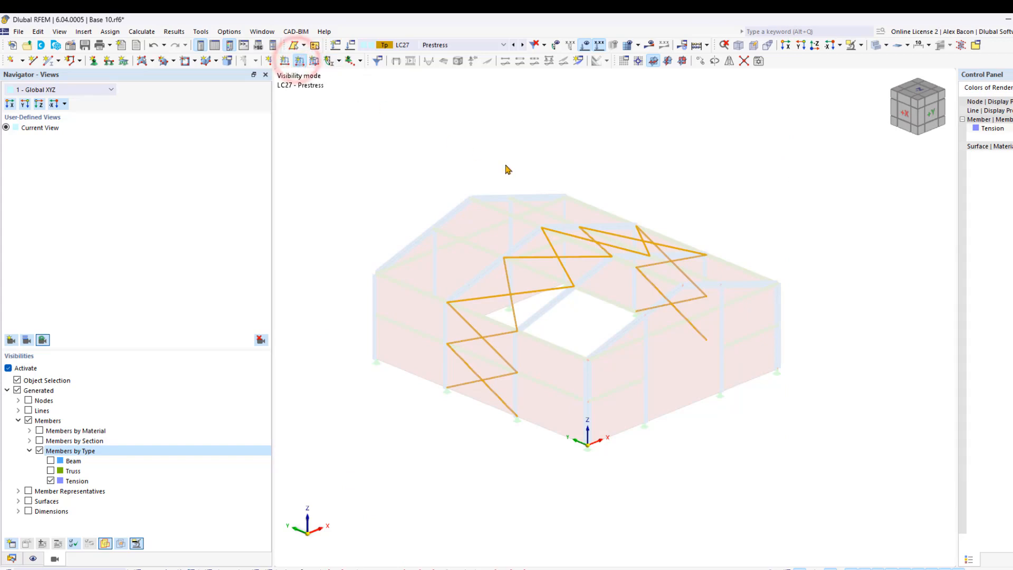
click(315, 201)
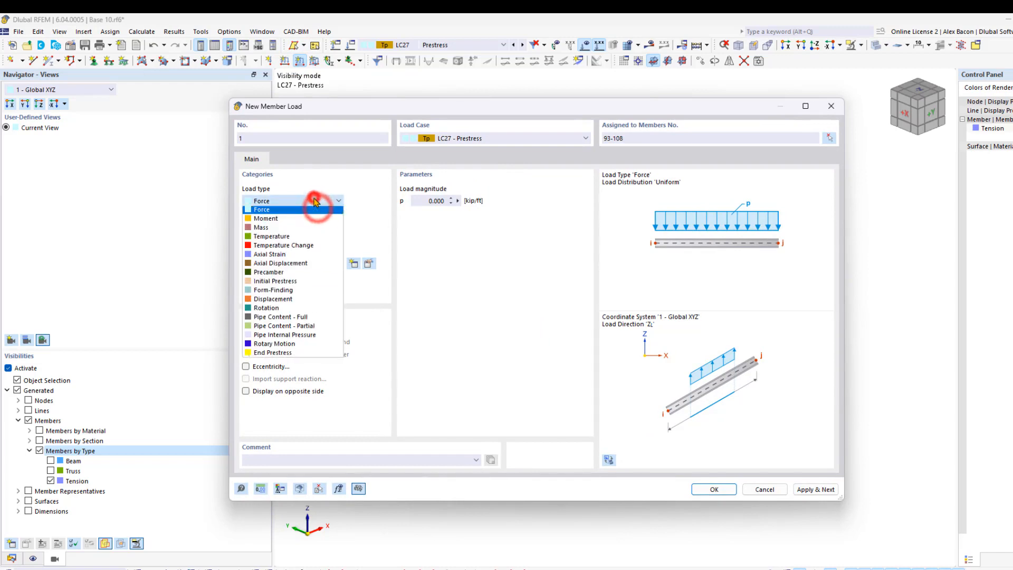
click(296, 264)
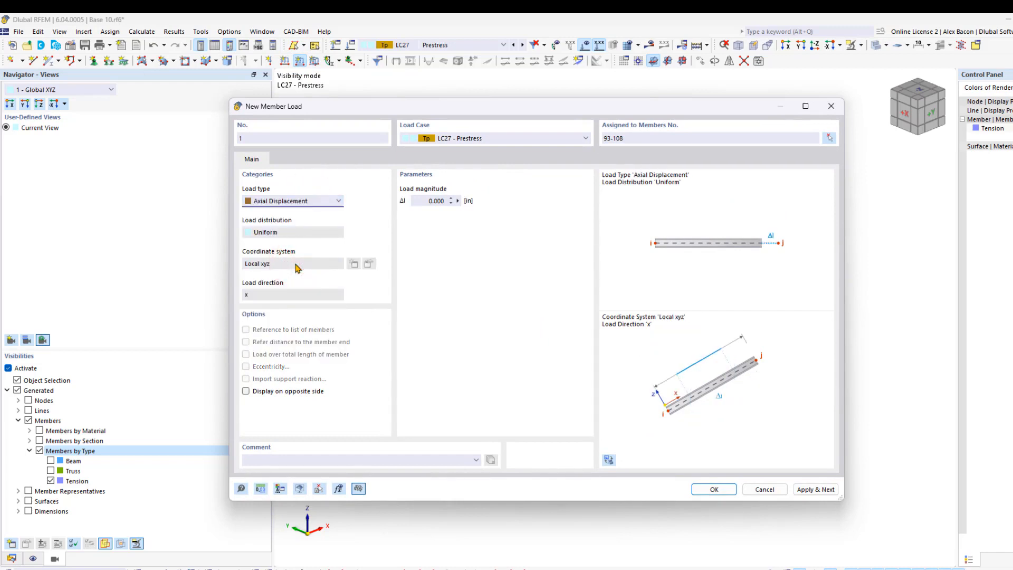
click(425, 201)
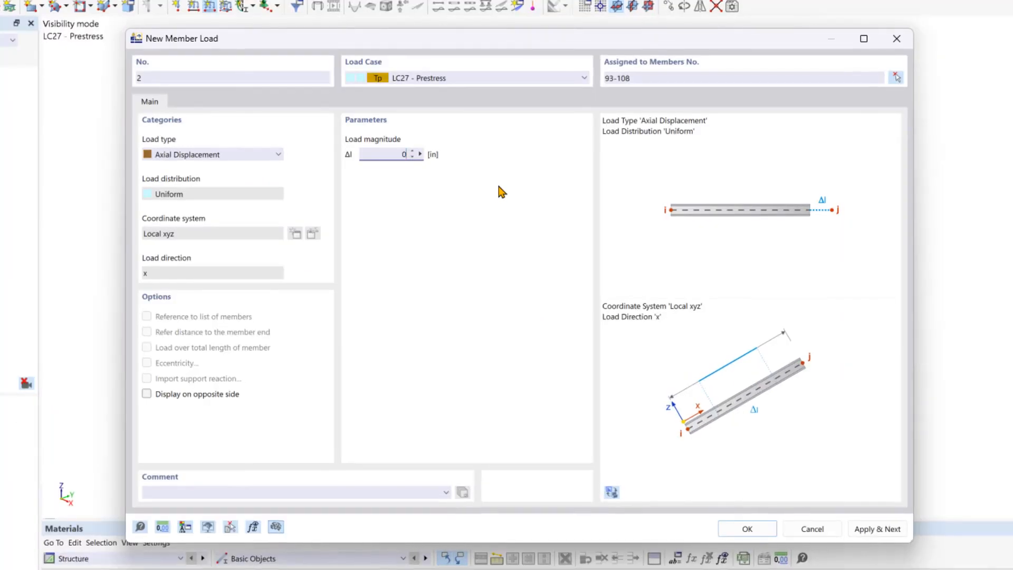
text(5)
click(747, 528)
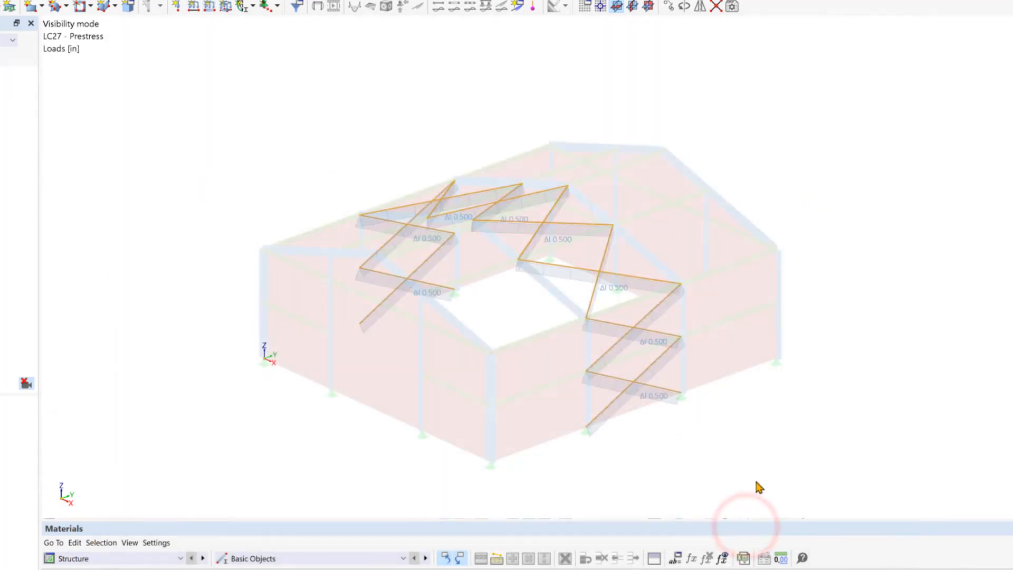
click(758, 466)
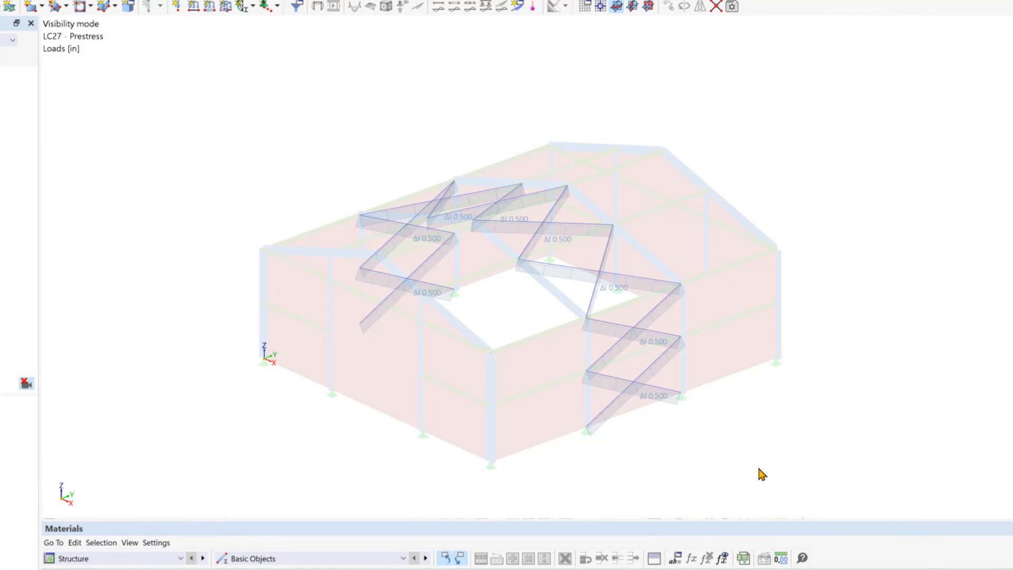